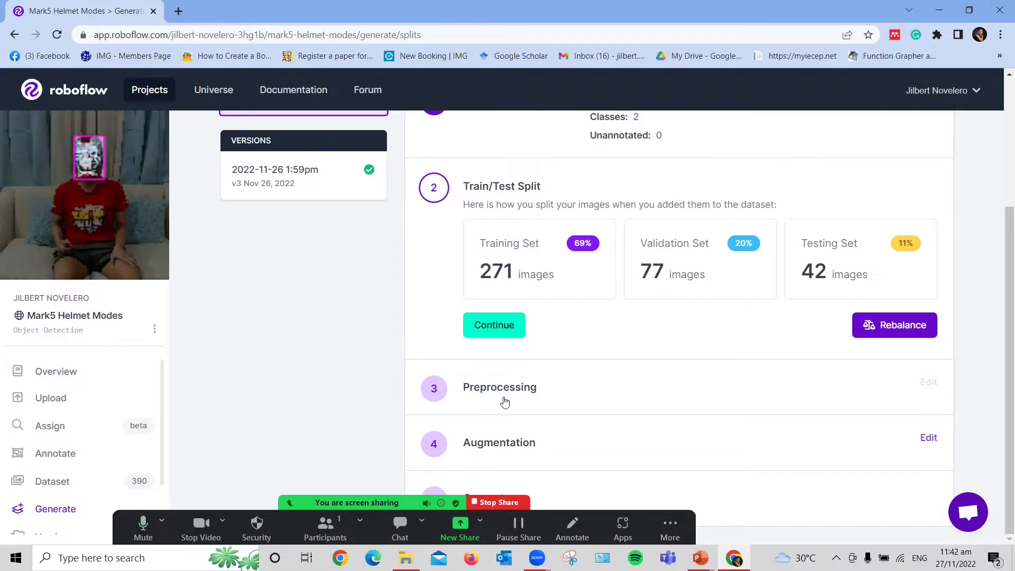
Accept the existing train/test split and the Auto-Orient and 640×640 Resize preprocessing, and proceed to the Augmentation stage
left_click(564, 395)
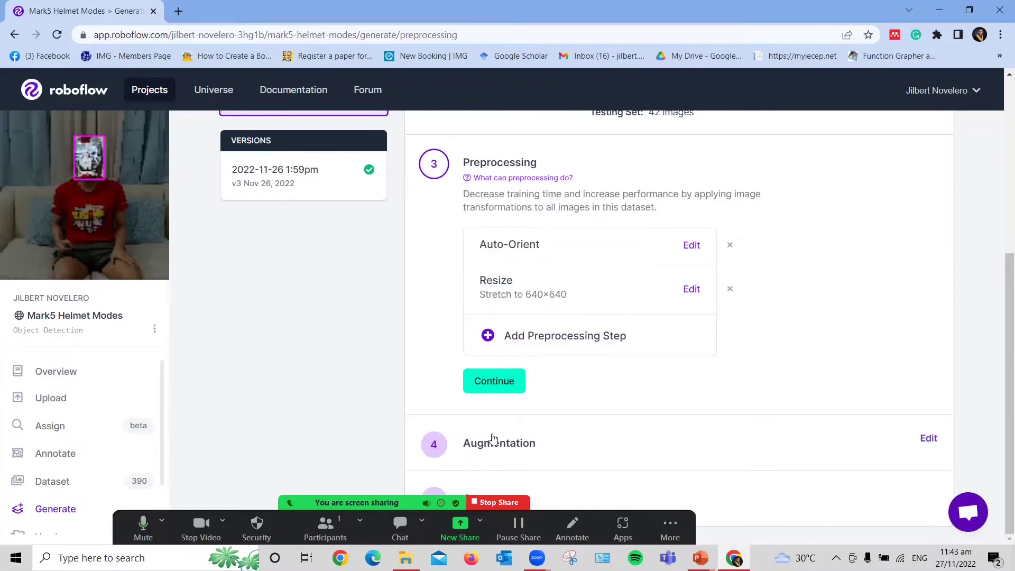
left_click(555, 440)
scroll(698, 368, "up", 2)
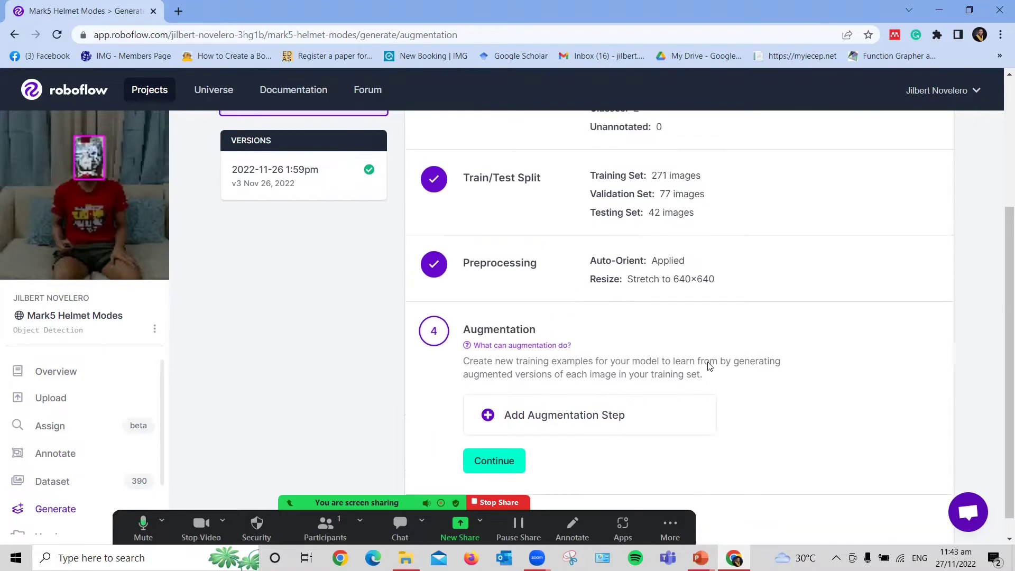
scroll(713, 367, "down", 1)
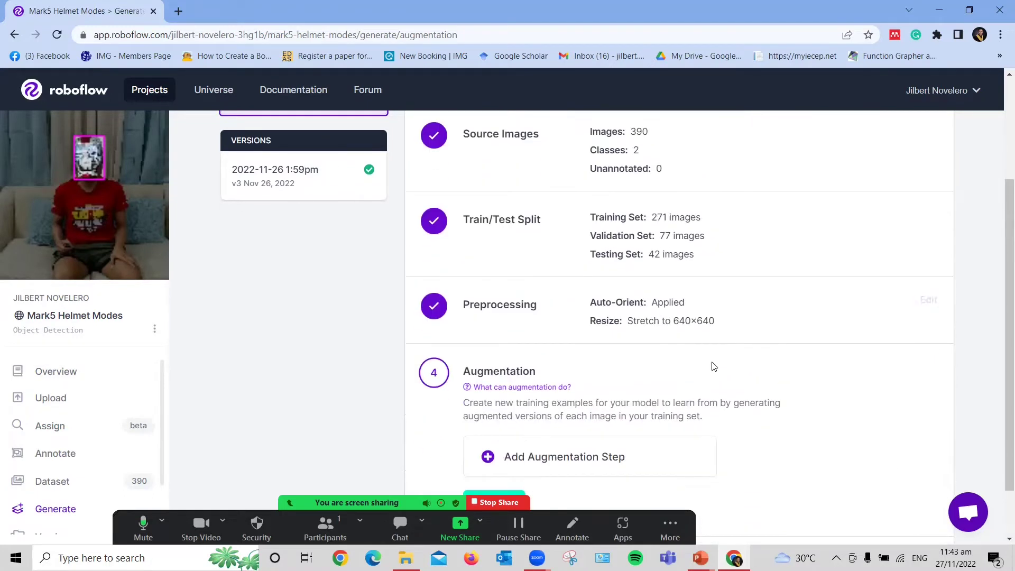
scroll(714, 367, "down", 2)
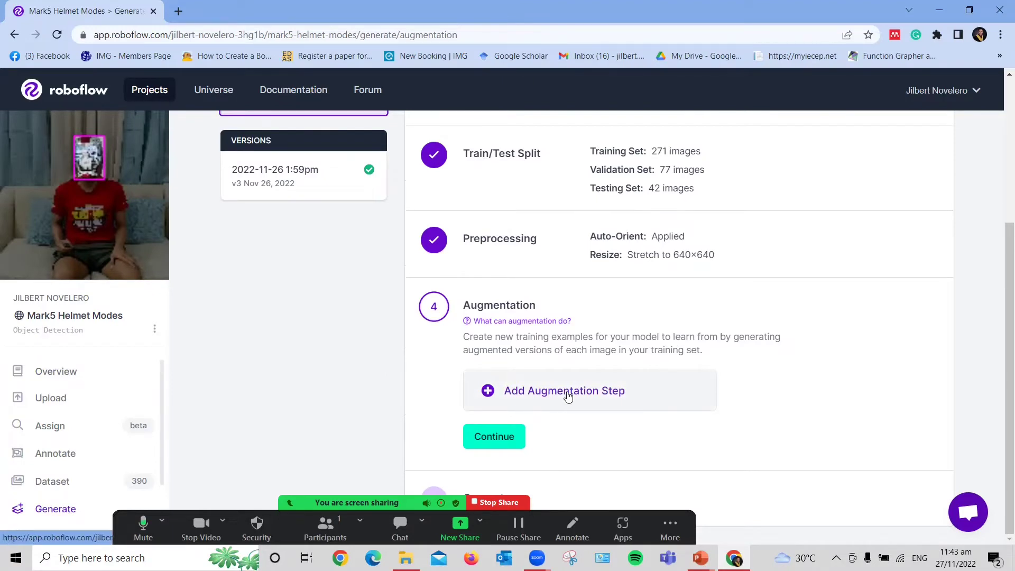
Add an image-level Flip augmentation with only the Horizontal option enabled
left_click(537, 400)
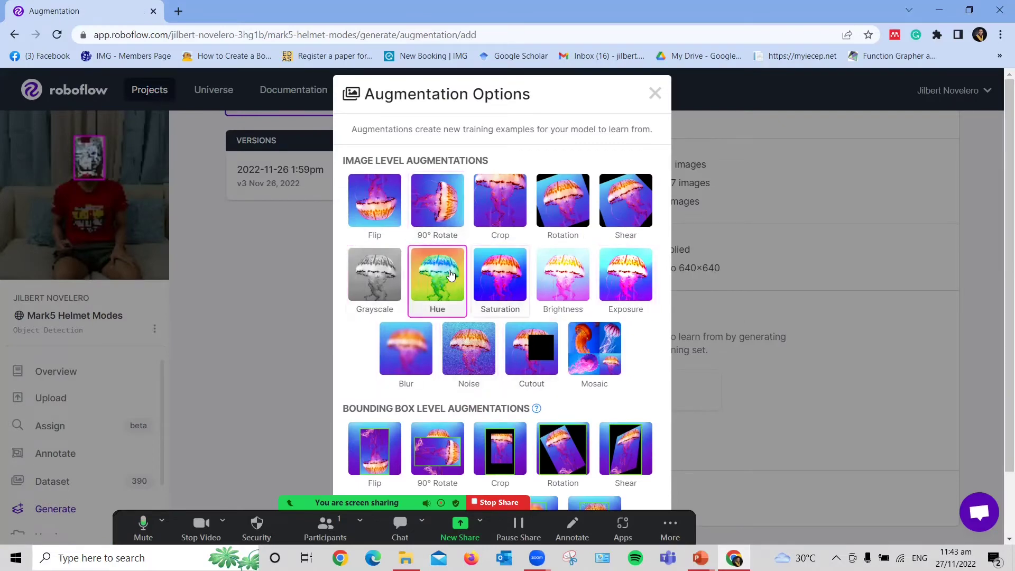
left_click(394, 221)
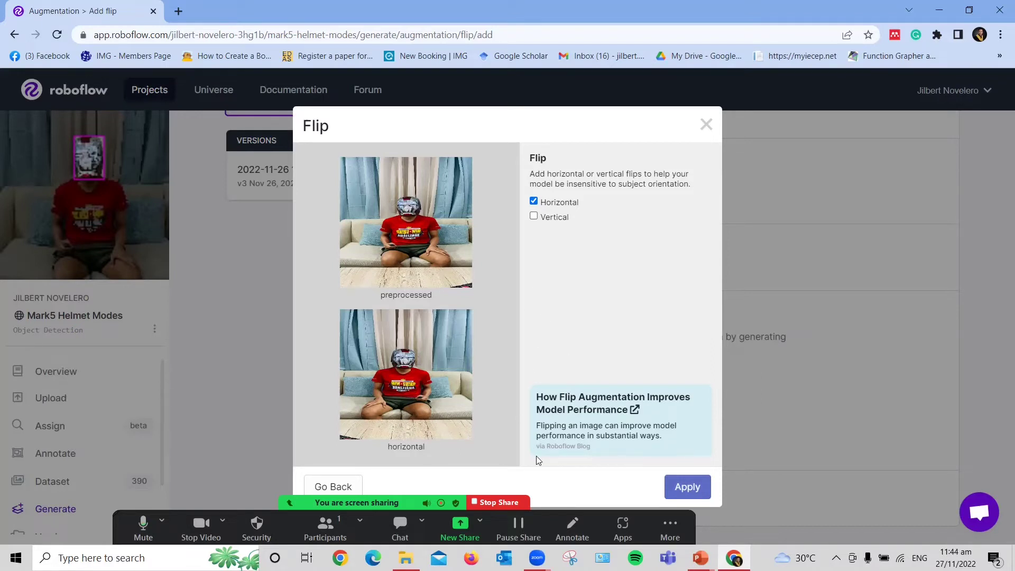
left_click(687, 487)
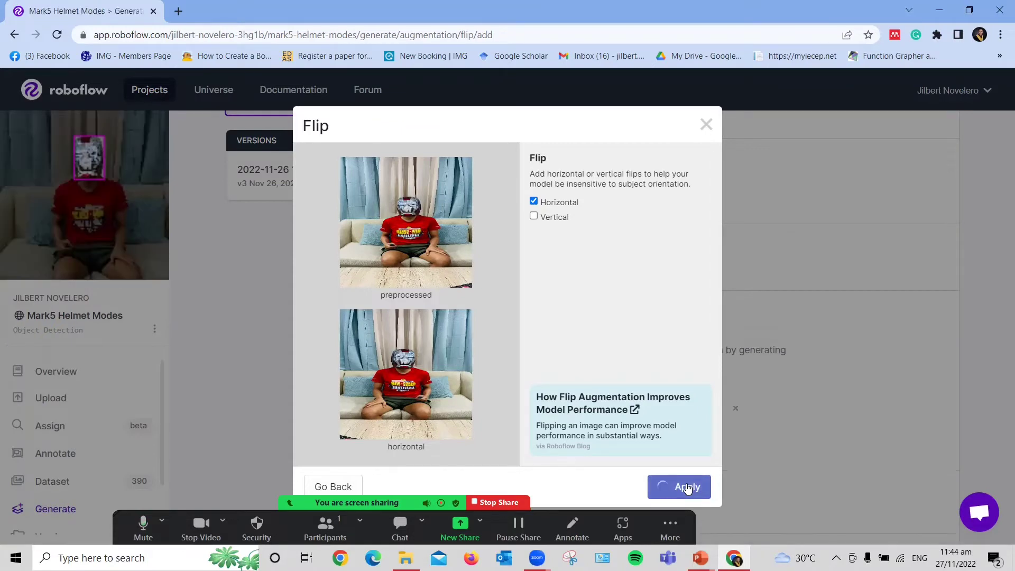
Add an image-level Crop augmentation, preview it at 20% maximum zoom, and apply it with 0% minimum and 35% maximum zoom
scroll(582, 407, "down", 1)
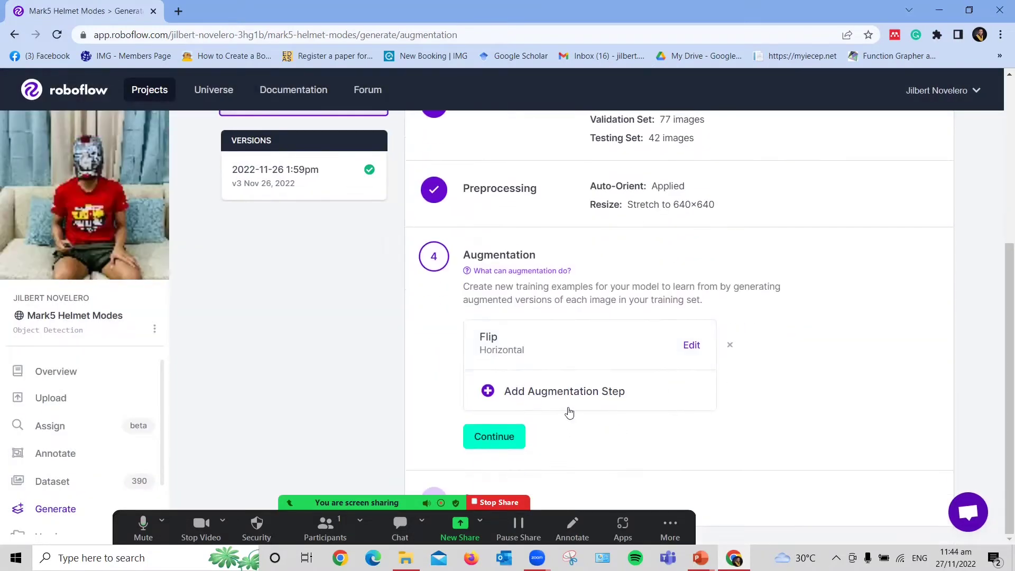
left_click(592, 404)
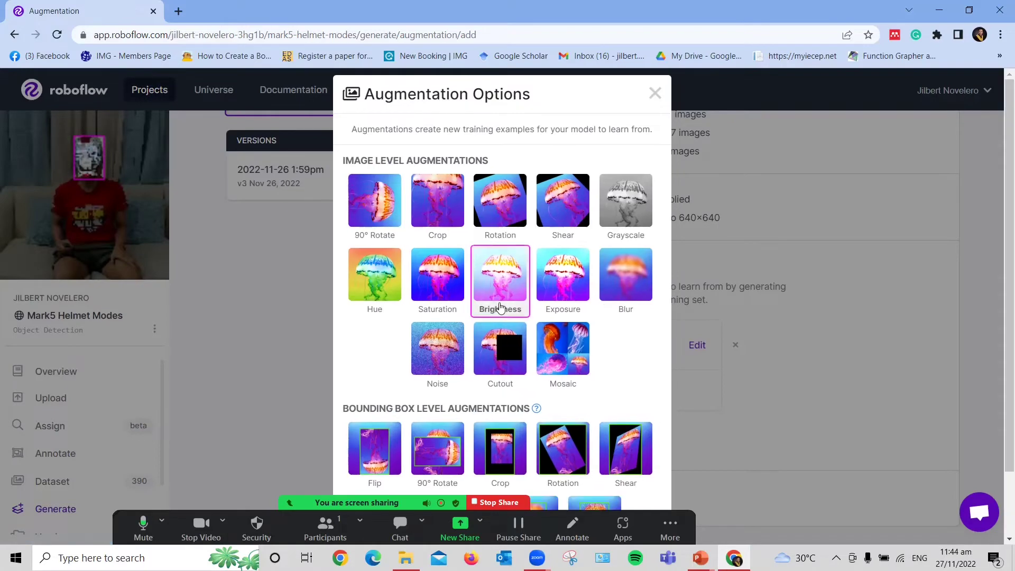
left_click(437, 213)
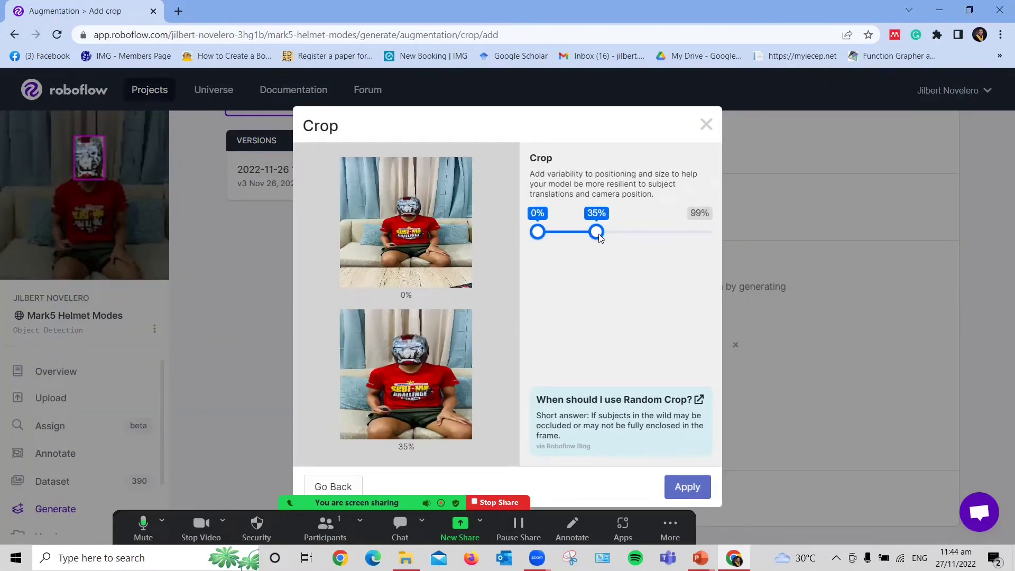
left_click_drag(599, 237, 574, 238)
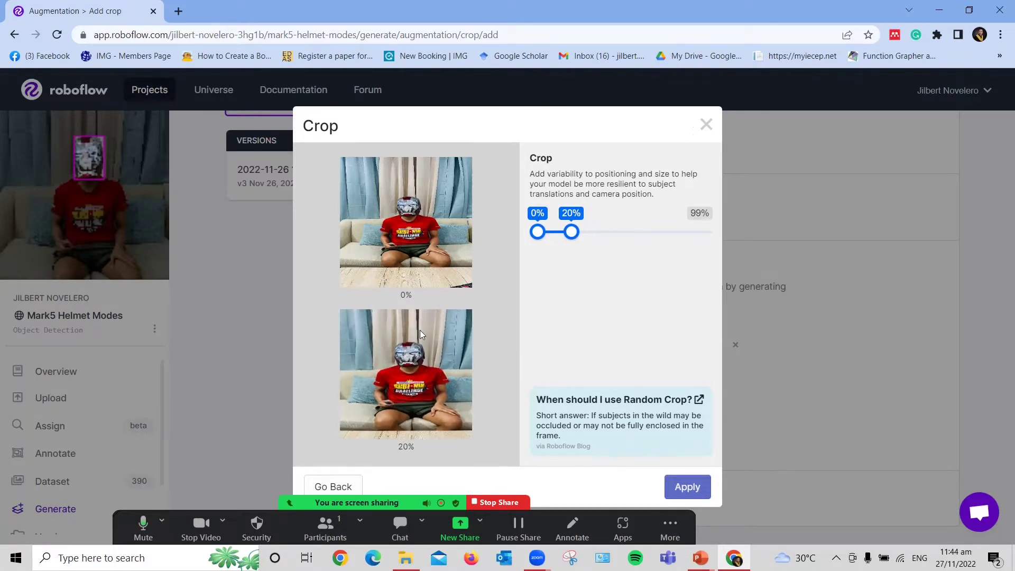
left_click_drag(567, 236, 601, 235)
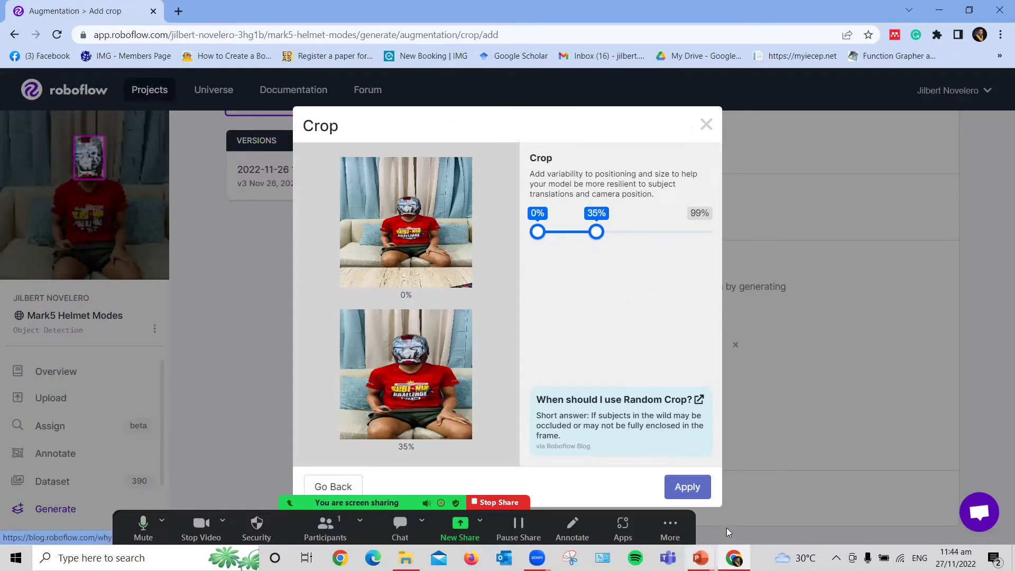
left_click(687, 489)
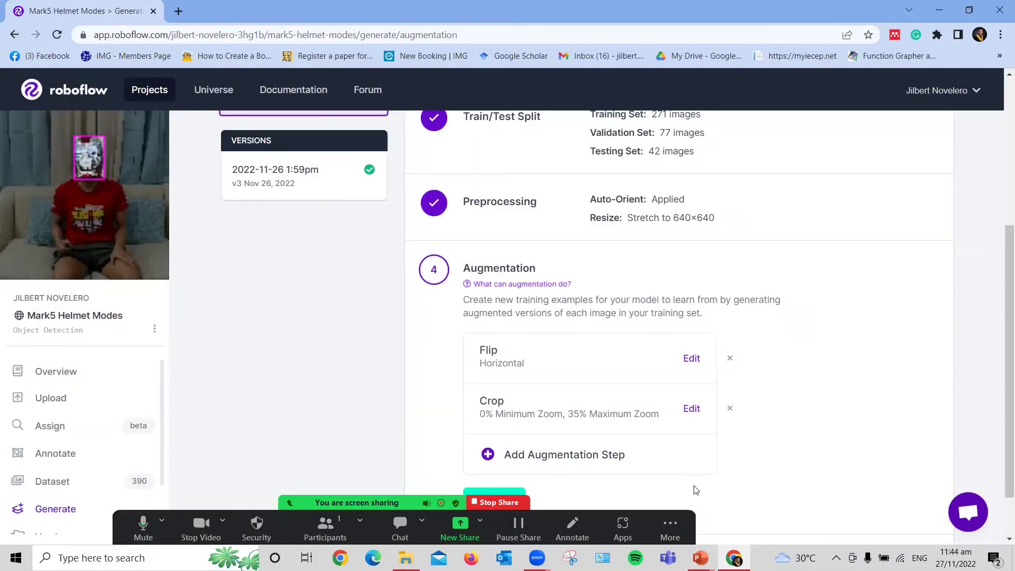
Add a Saturation augmentation, preview it at 20%, and apply it at 50%
left_click(551, 447)
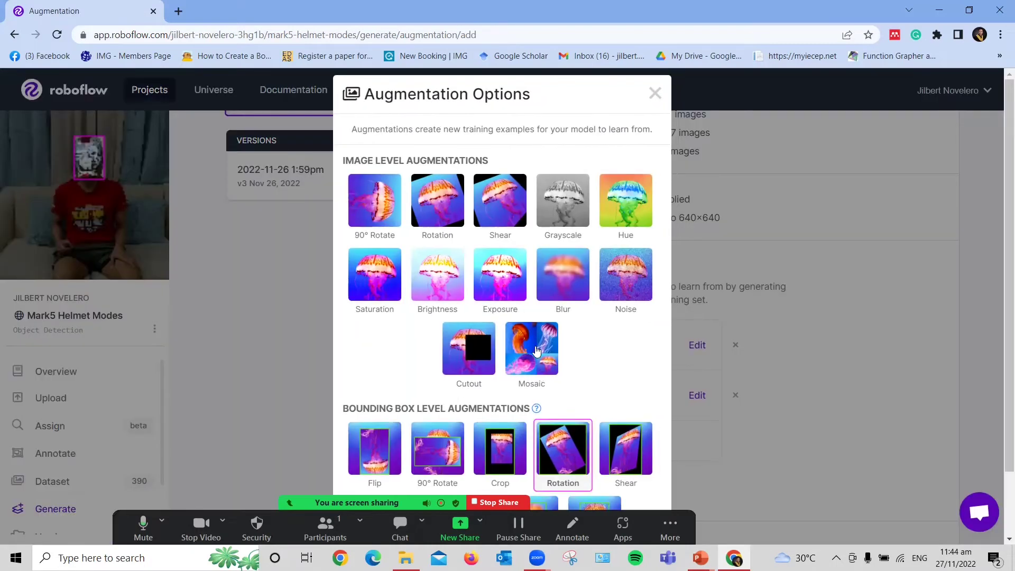
left_click(370, 284)
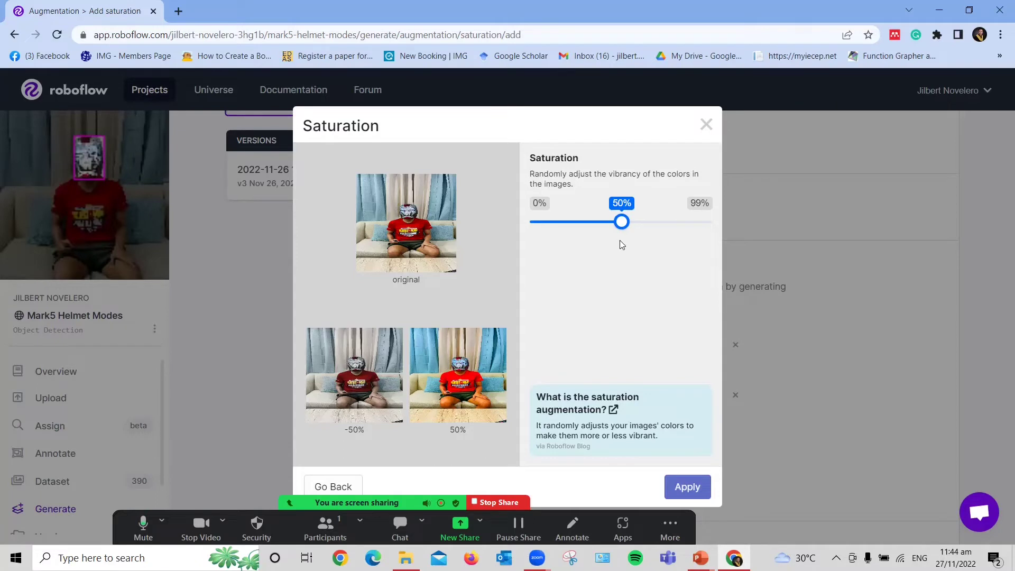
left_click_drag(624, 226, 574, 231)
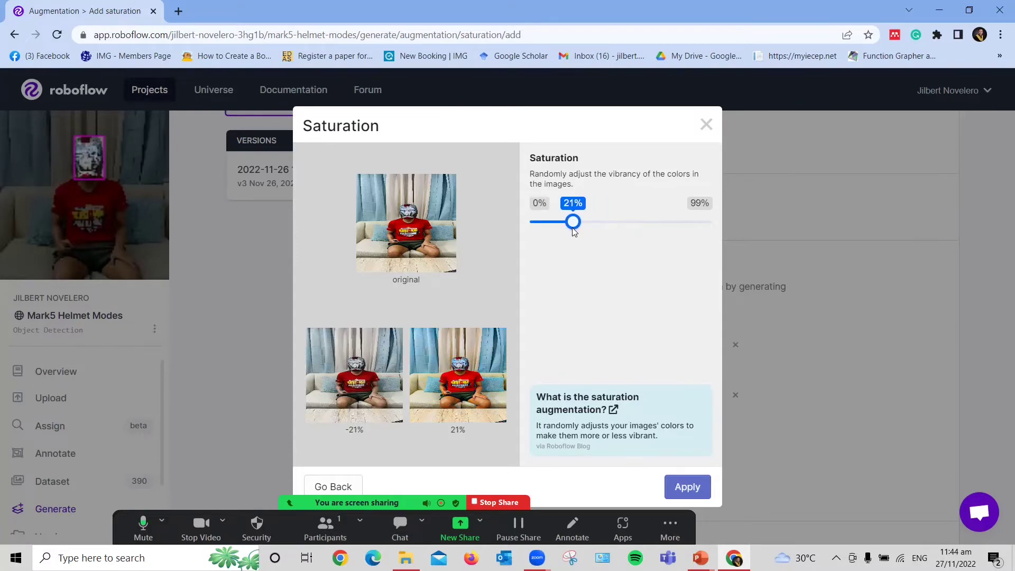
key("Left")
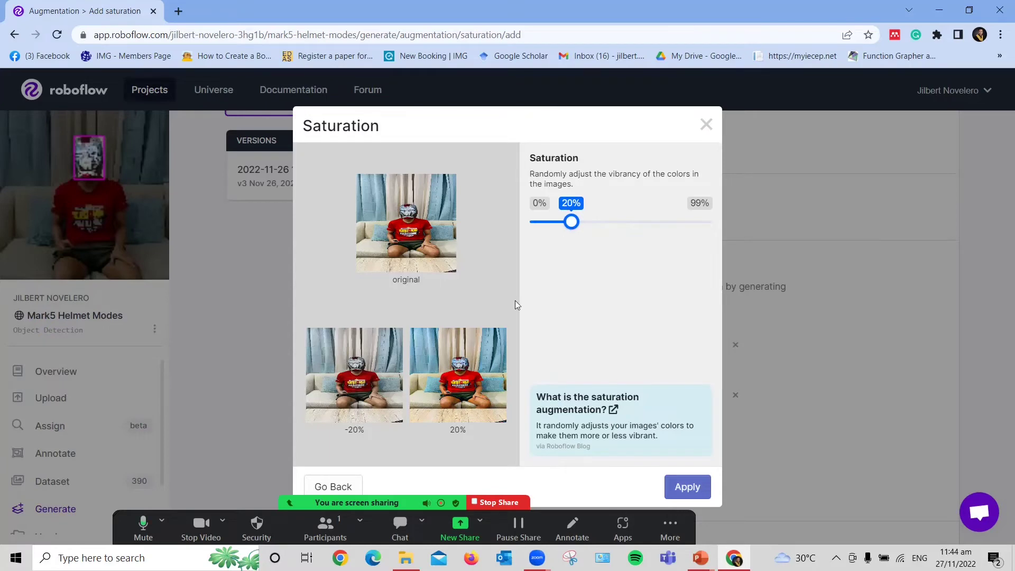
left_click_drag(572, 225, 622, 235)
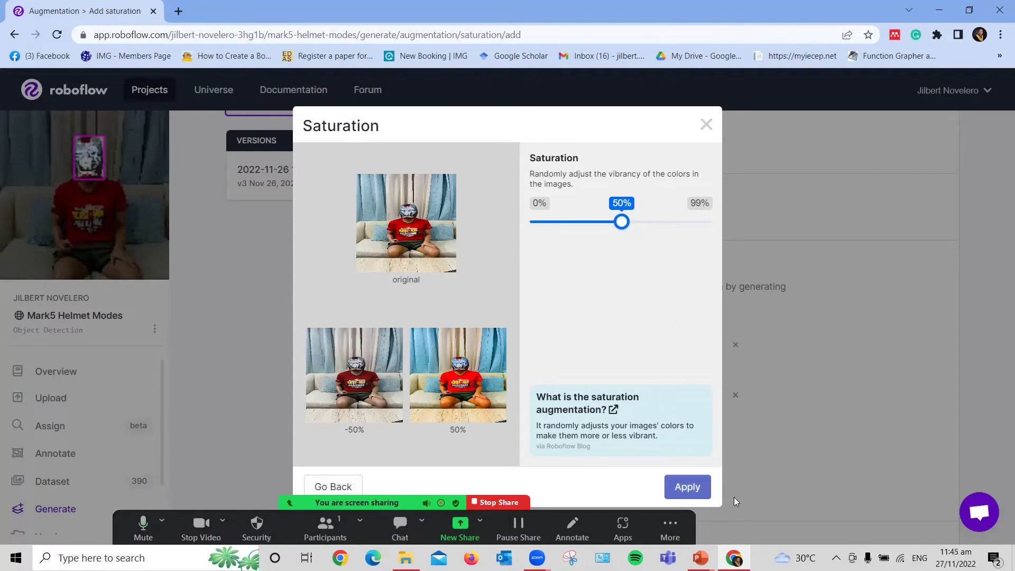
left_click(696, 489)
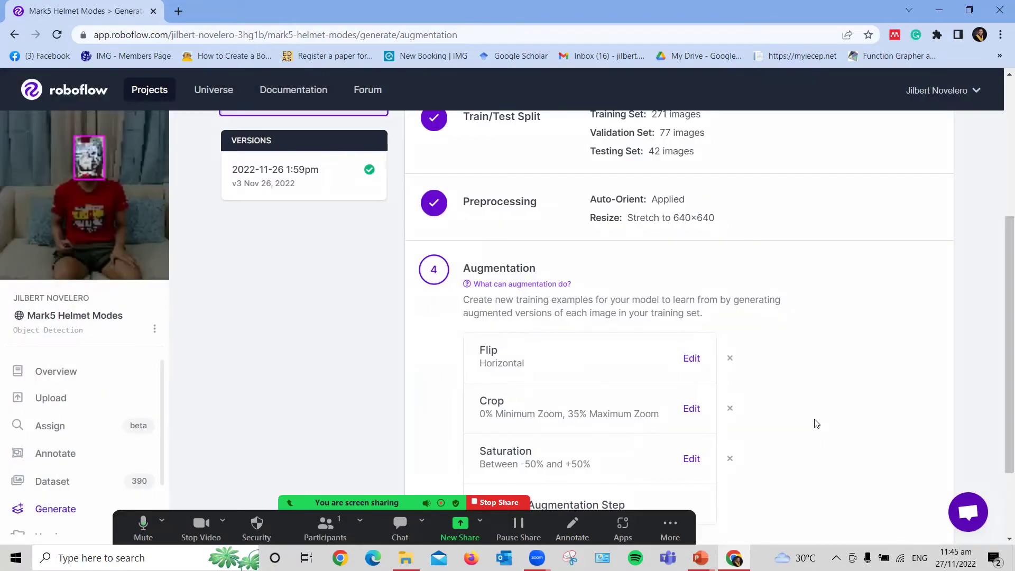
Finish the augmentation setup, review the selections and generate the dataset version at a maximum size of 932 images (3x)
scroll(816, 423, "down", 2)
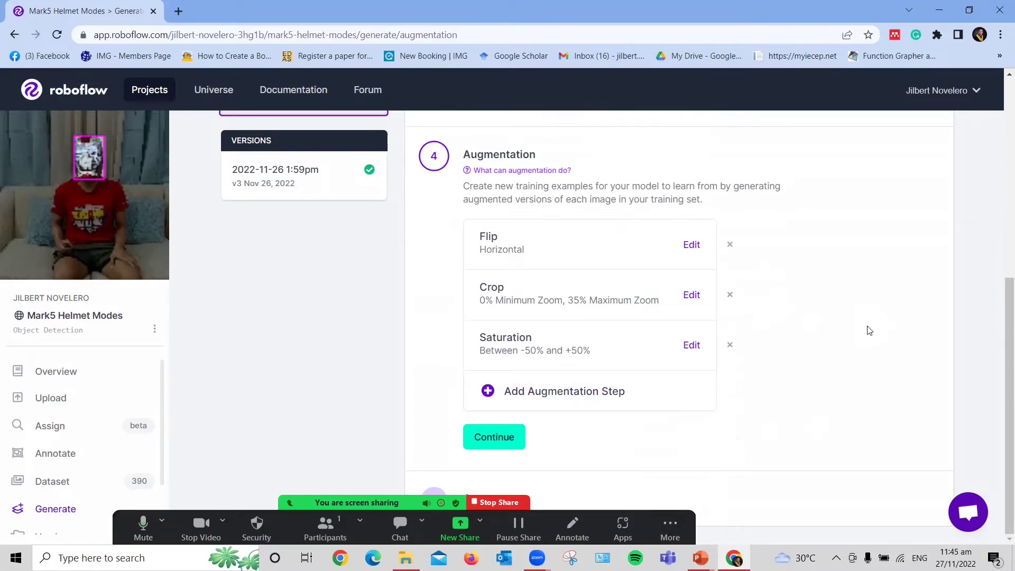
left_click(494, 436)
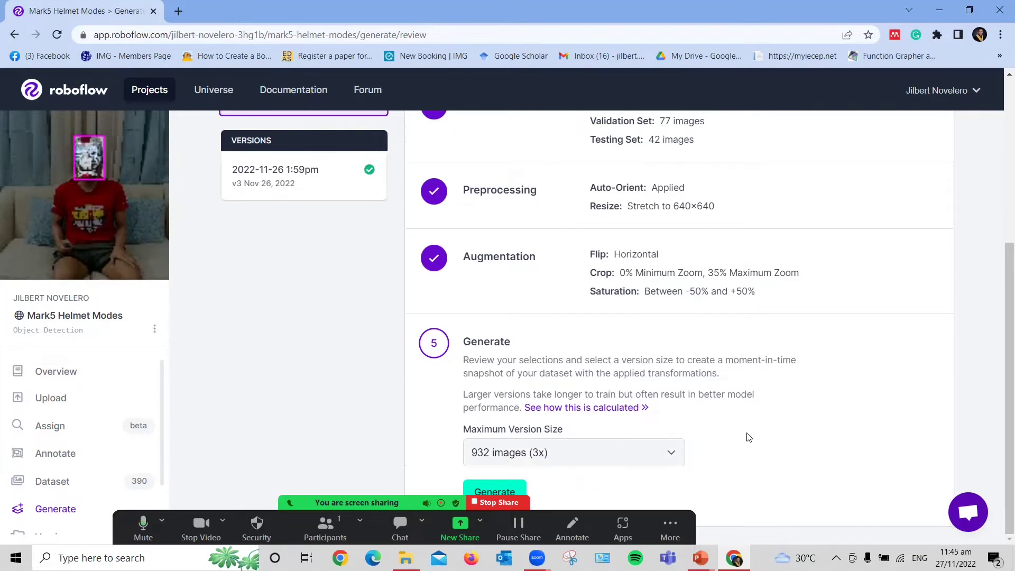
scroll(847, 414, "up", 5)
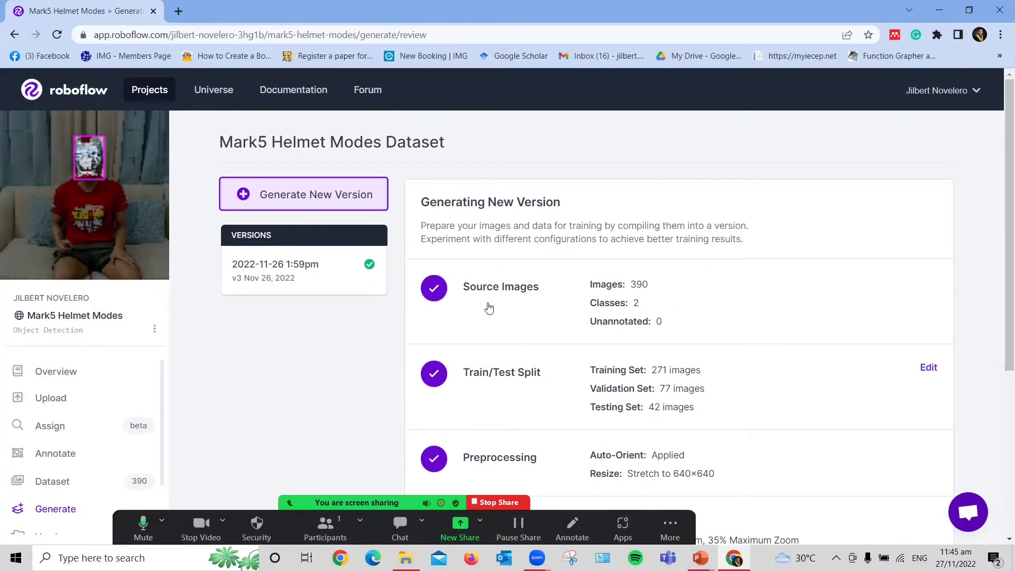
scroll(777, 324, "down", 5)
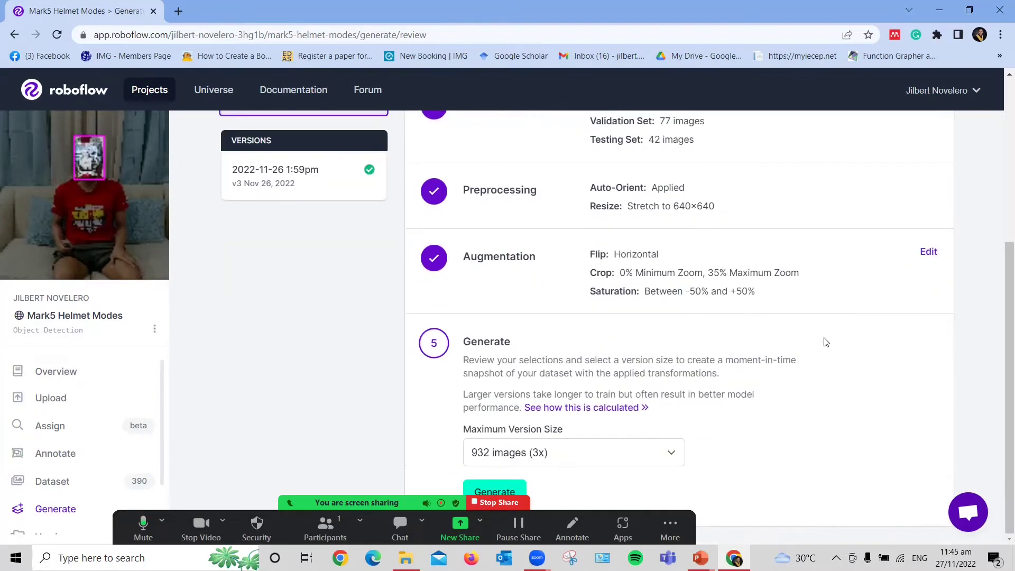
left_click(507, 492)
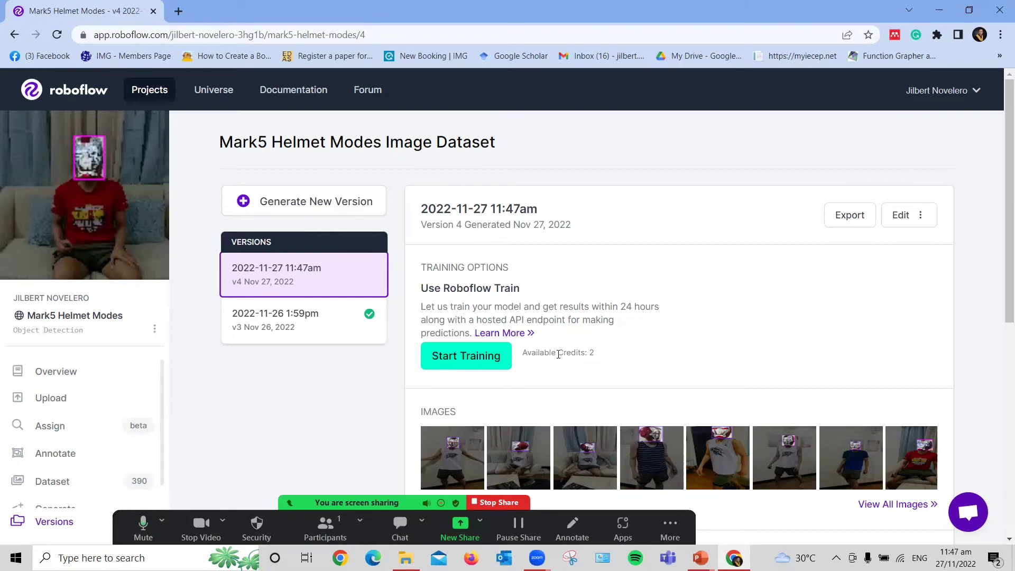
Examine the new version's available training credits, train/test split counts, preprocessing, augmentations and details
left_click_drag(559, 354, 620, 351)
left_click(780, 350)
left_click_drag(561, 355, 629, 346)
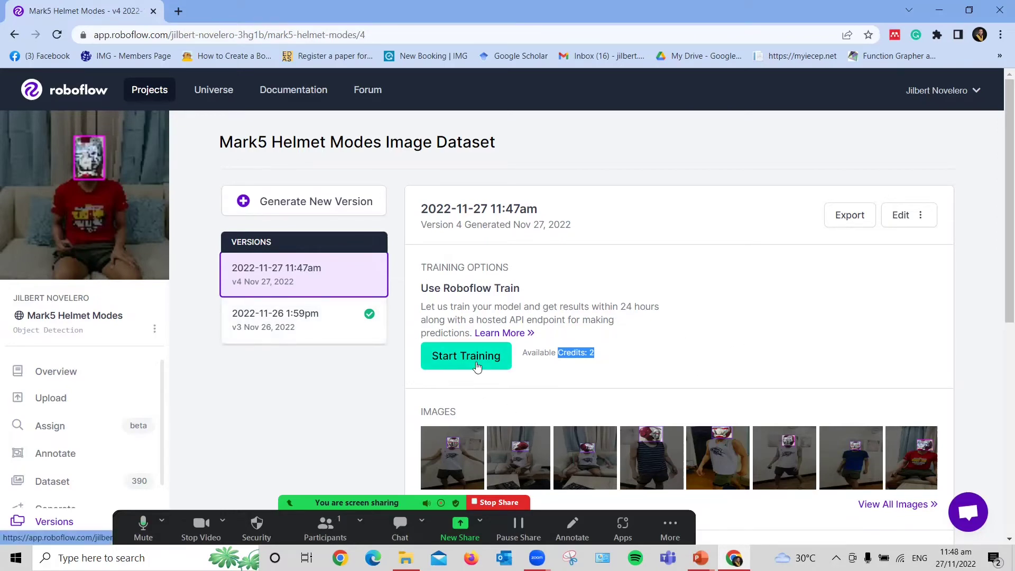
scroll(822, 305, "down", 5)
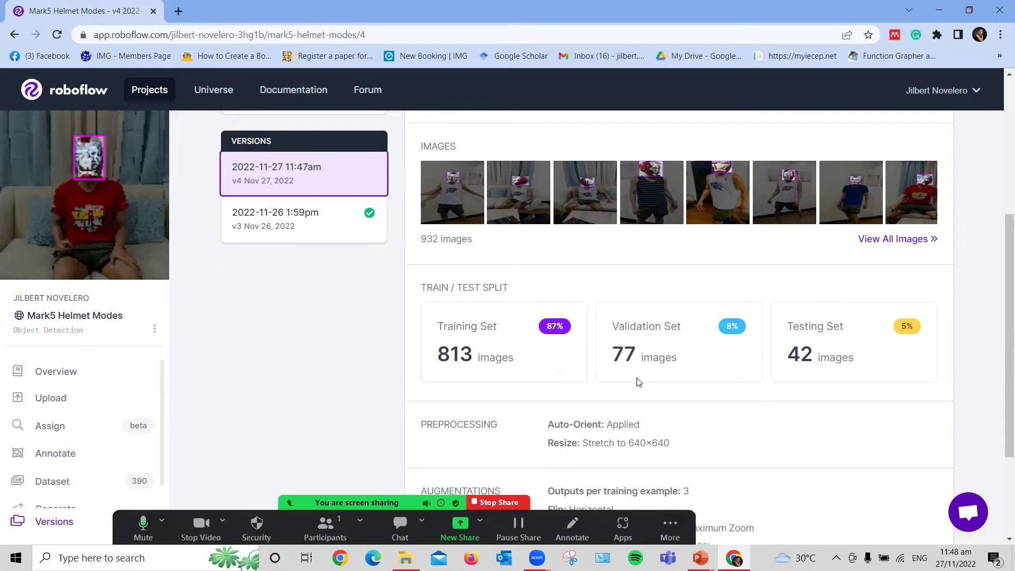
scroll(639, 383, "down", 3)
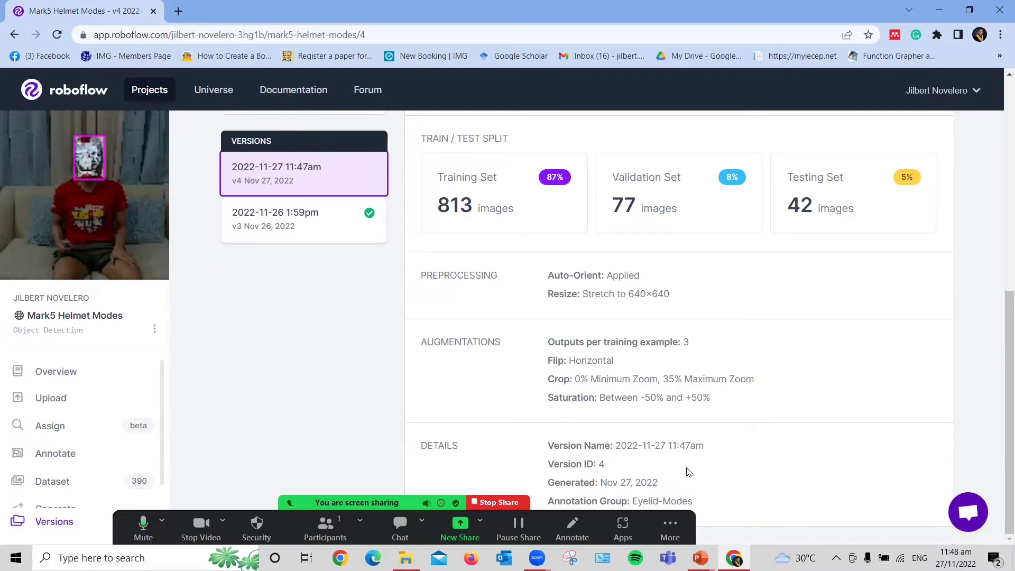
scroll(762, 435, "up", 5)
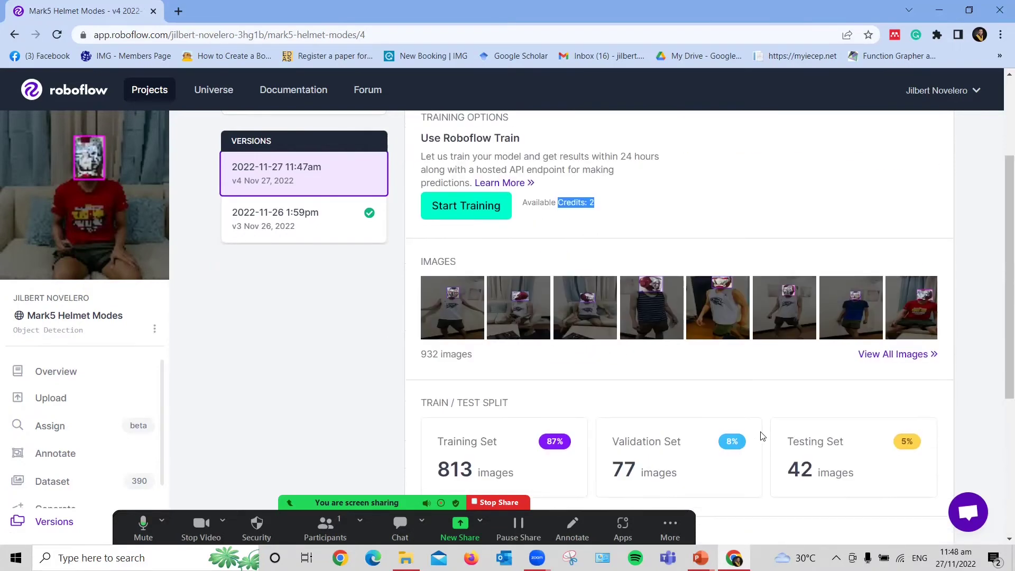
scroll(761, 435, "down", 5)
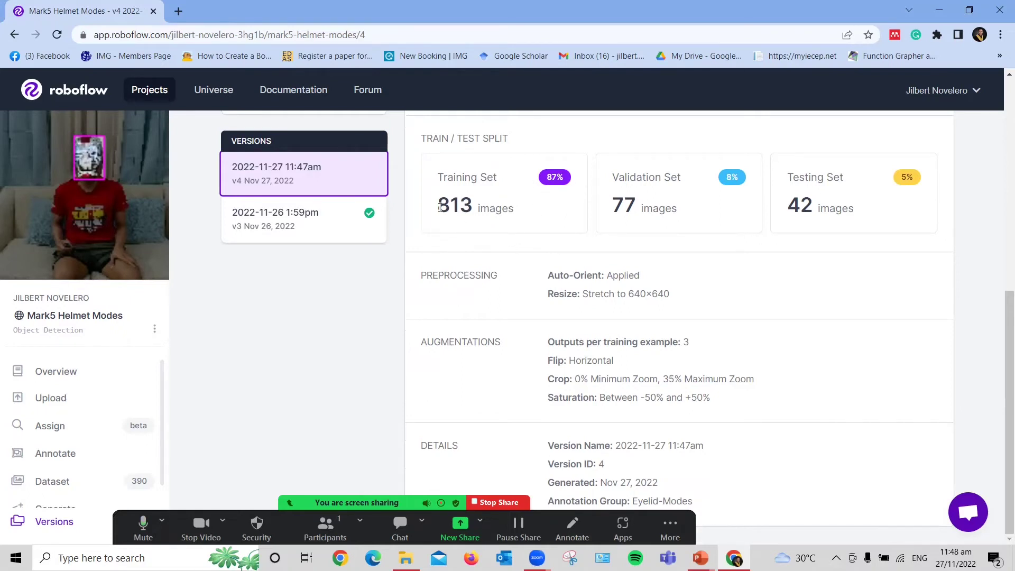
left_click_drag(440, 207, 541, 226)
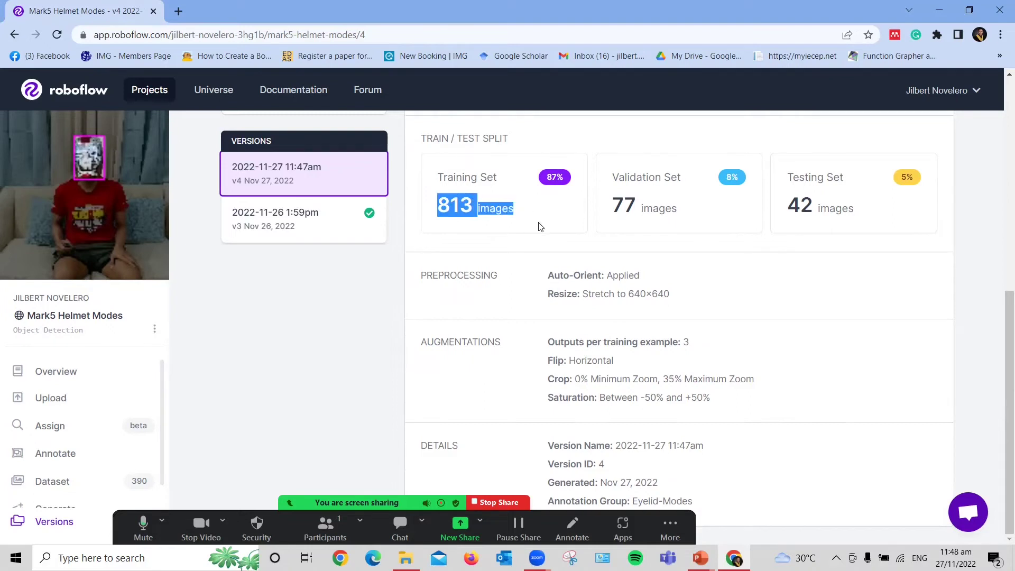
left_click(540, 226)
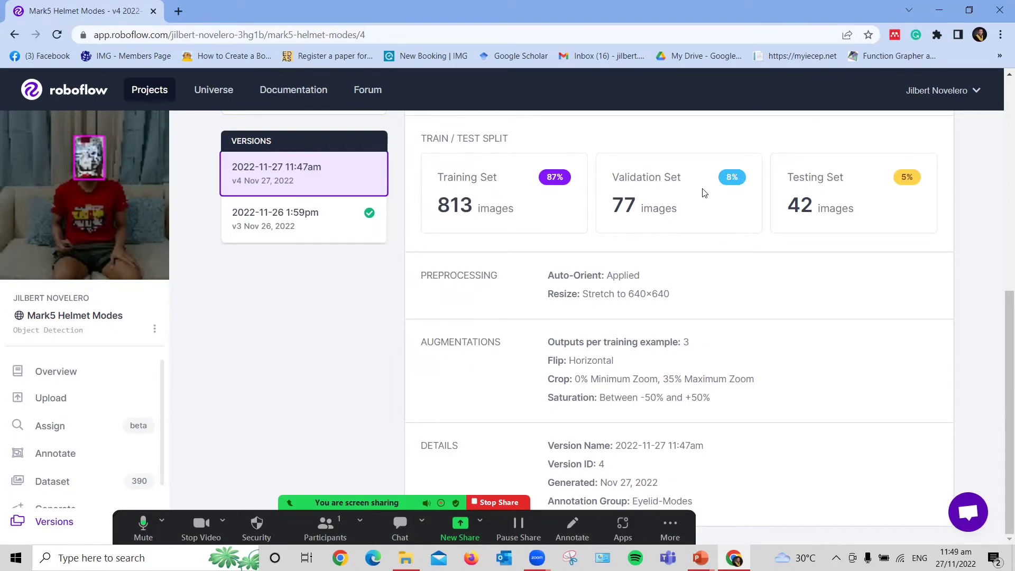
left_click_drag(612, 211, 731, 245)
left_click(718, 220)
scroll(823, 293, "up", 4)
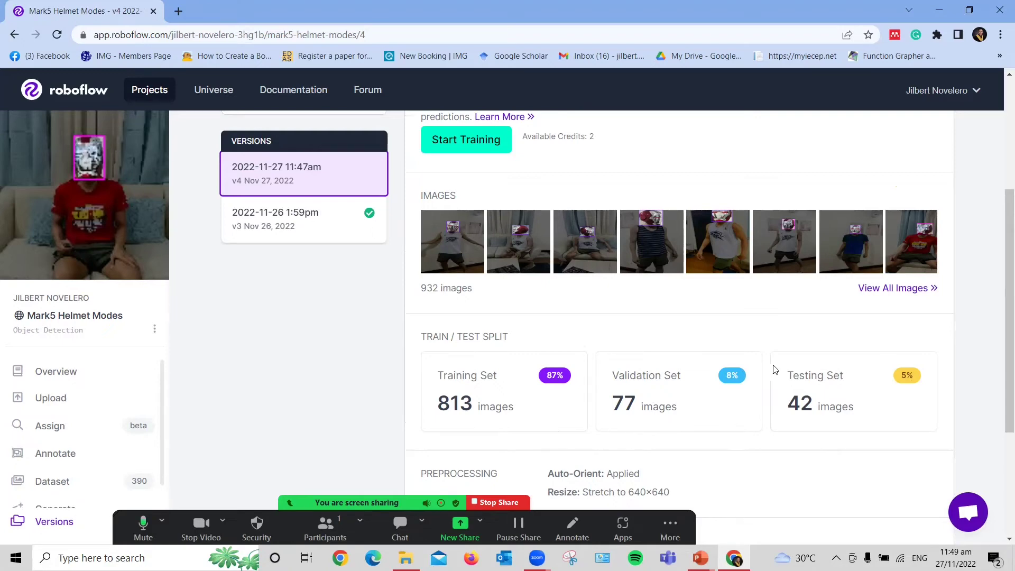
View all images of the new version and open the first training set image to inspect its annotation
left_click(891, 290)
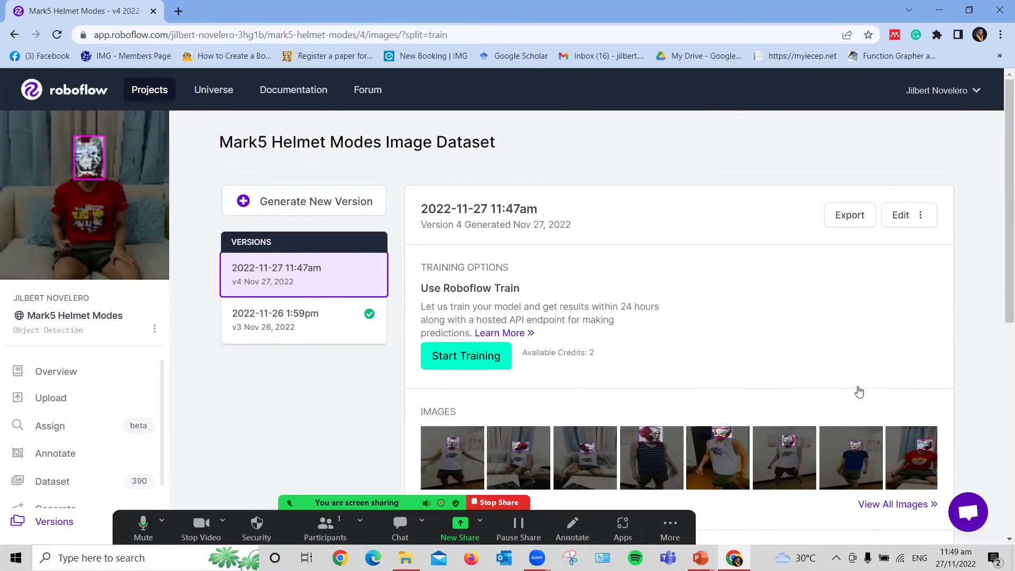
scroll(847, 353, "up", 2)
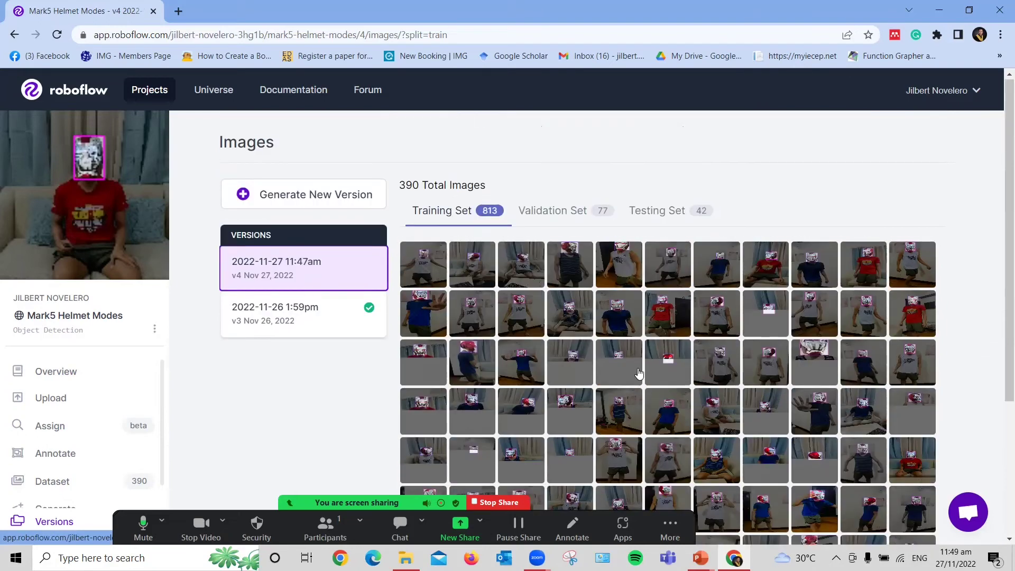
left_click(428, 265)
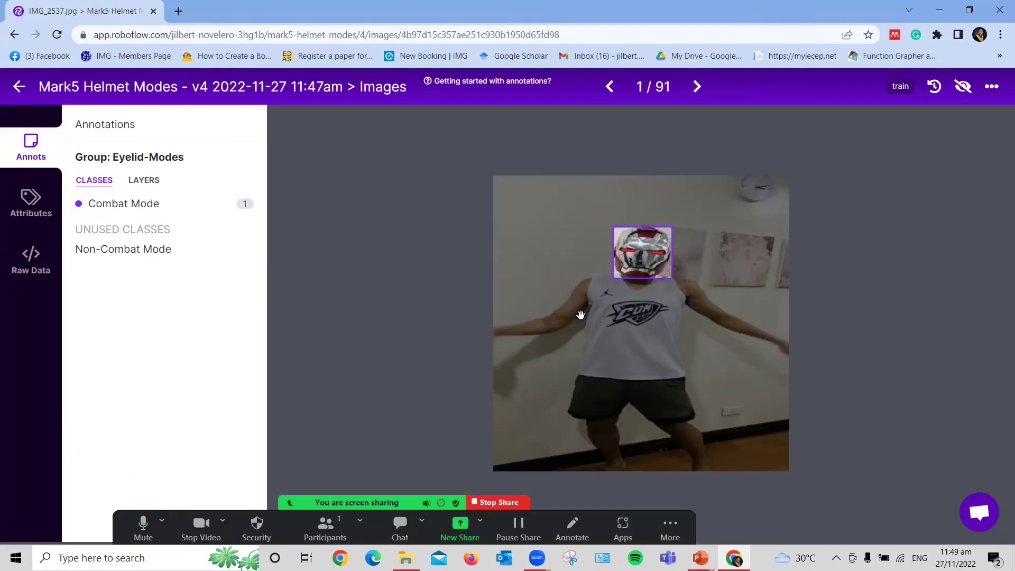
Page through the training images up to the ninth to inspect their helmet mode annotations, and return to the version's image gallery
key("Right")
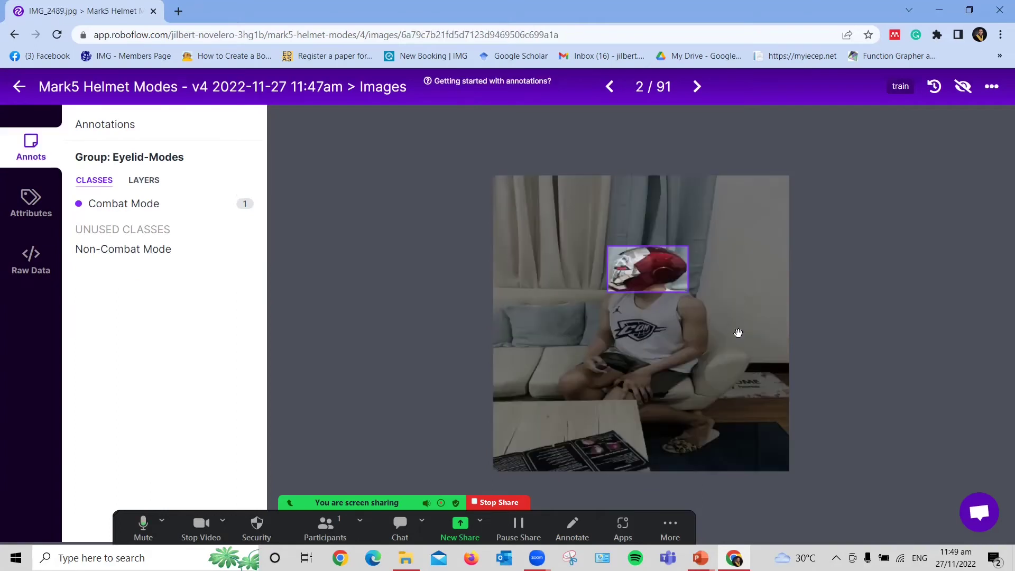
key("Right")
key("Right")
key("Right")
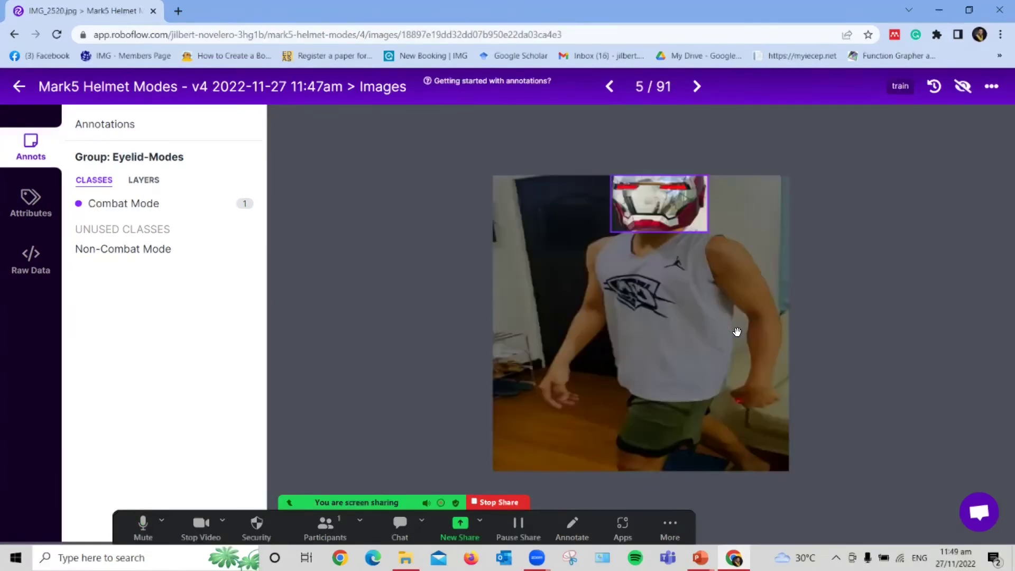
key("Right")
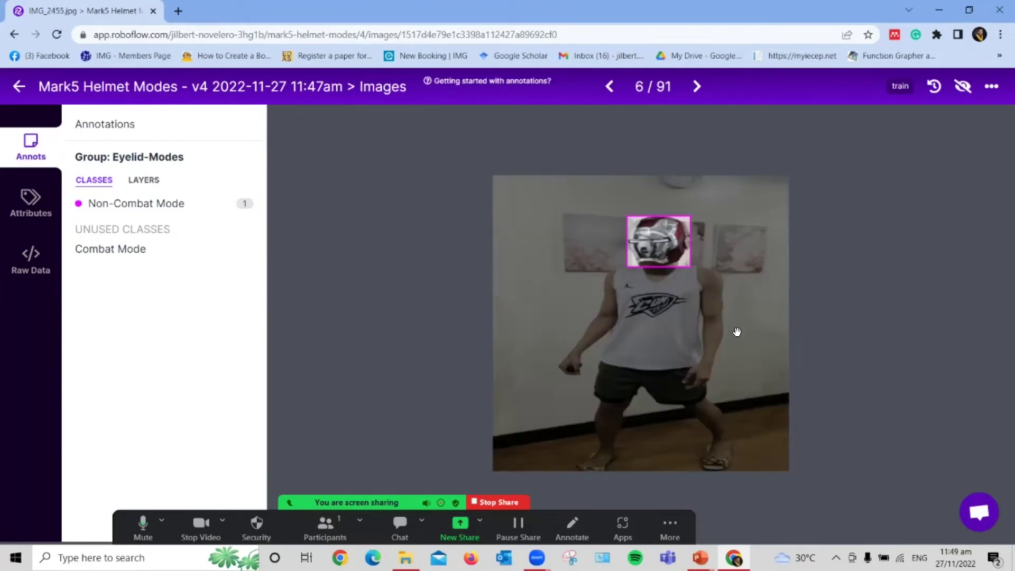
key("Right")
key("Right")
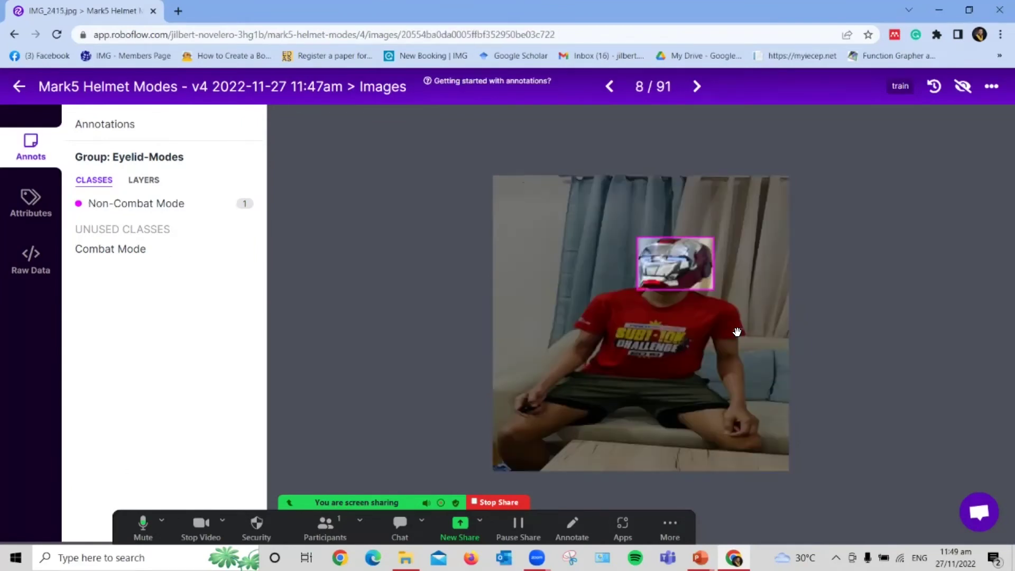
key("Right")
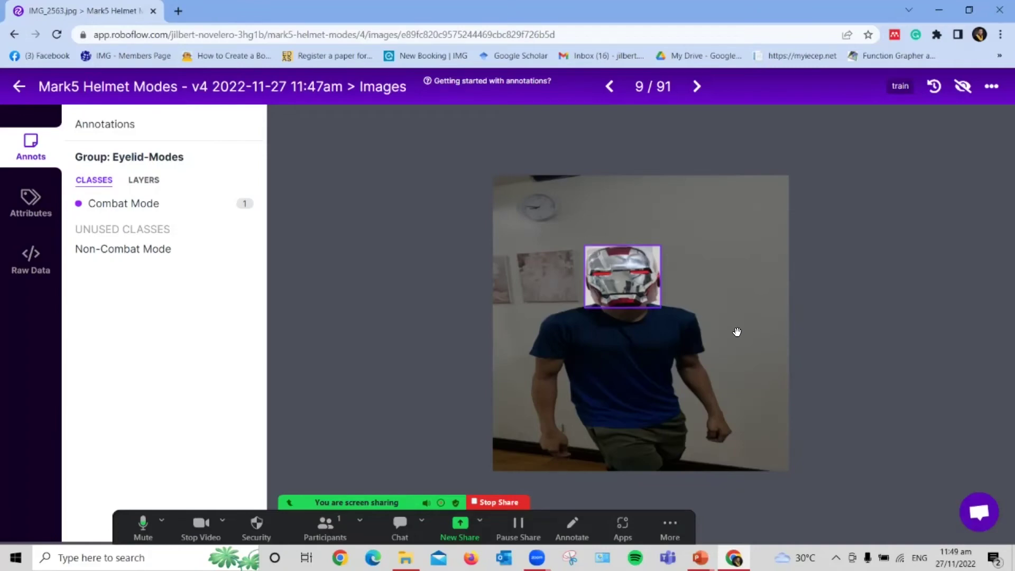
left_click(20, 89)
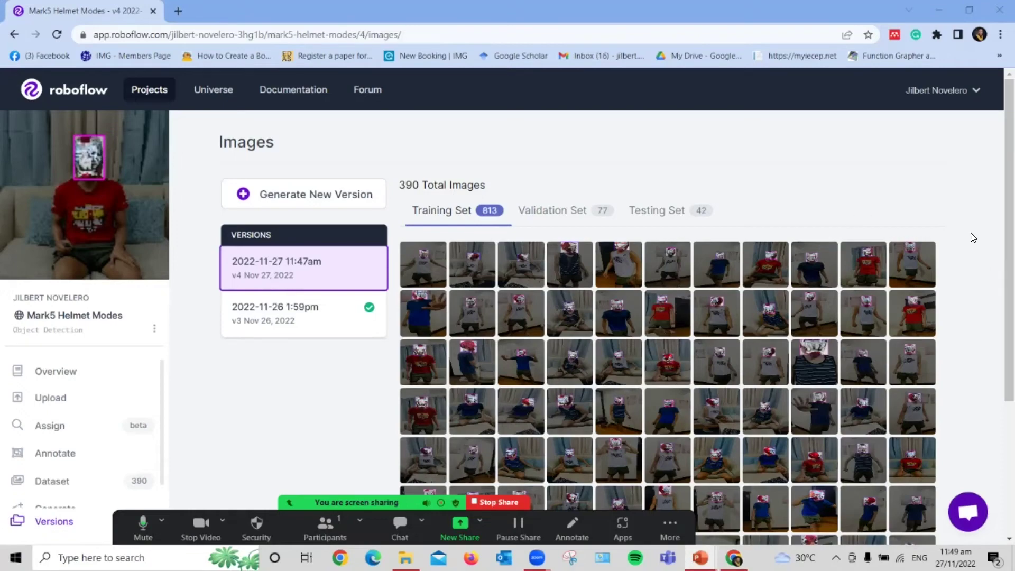
left_click_drag(1000, 211, 961, 357)
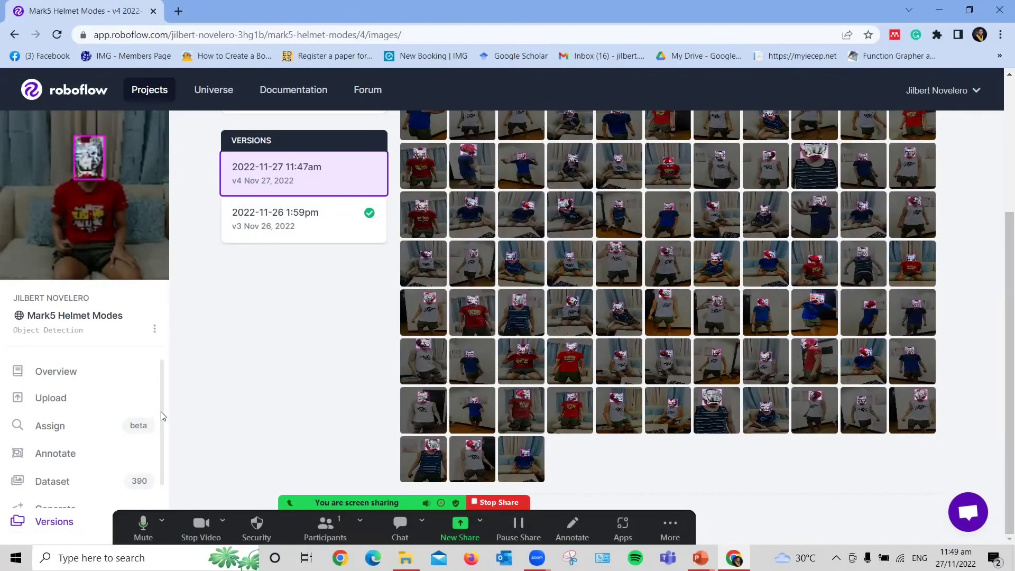
scroll(162, 416, "down", 2)
scroll(168, 430, "up", 2)
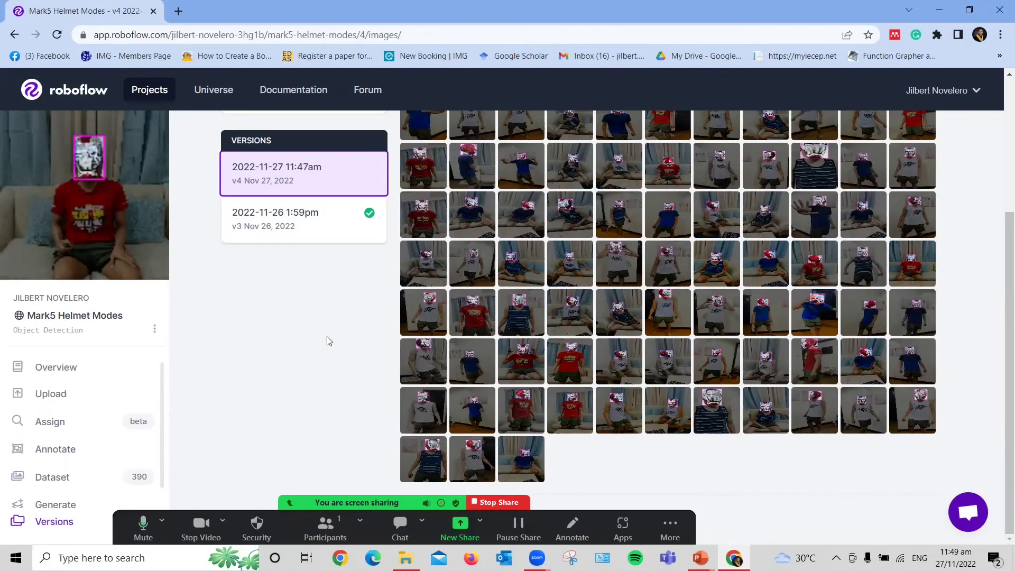
scroll(474, 341, "up", 2)
scroll(143, 438, "down", 1)
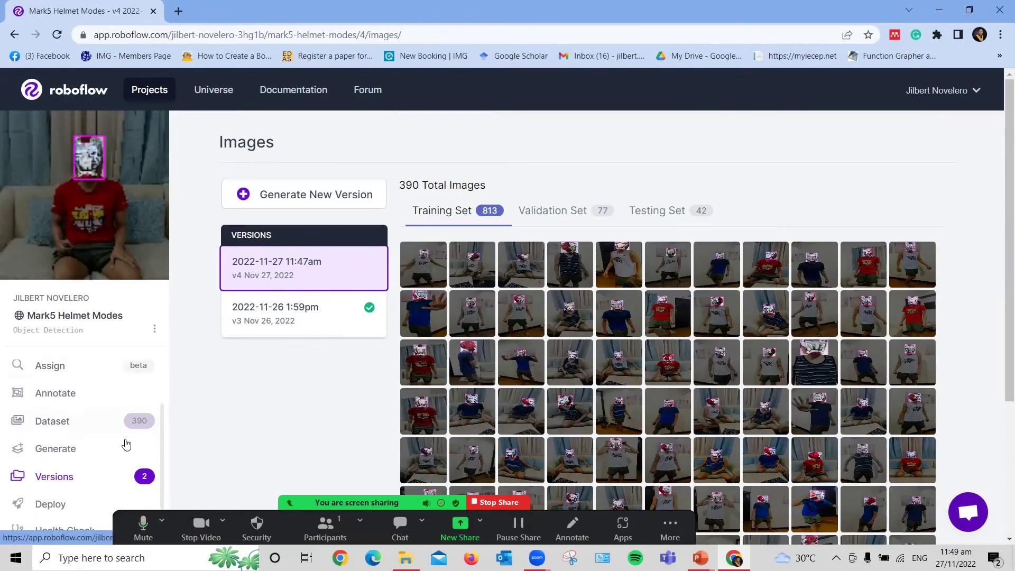
left_click(95, 476)
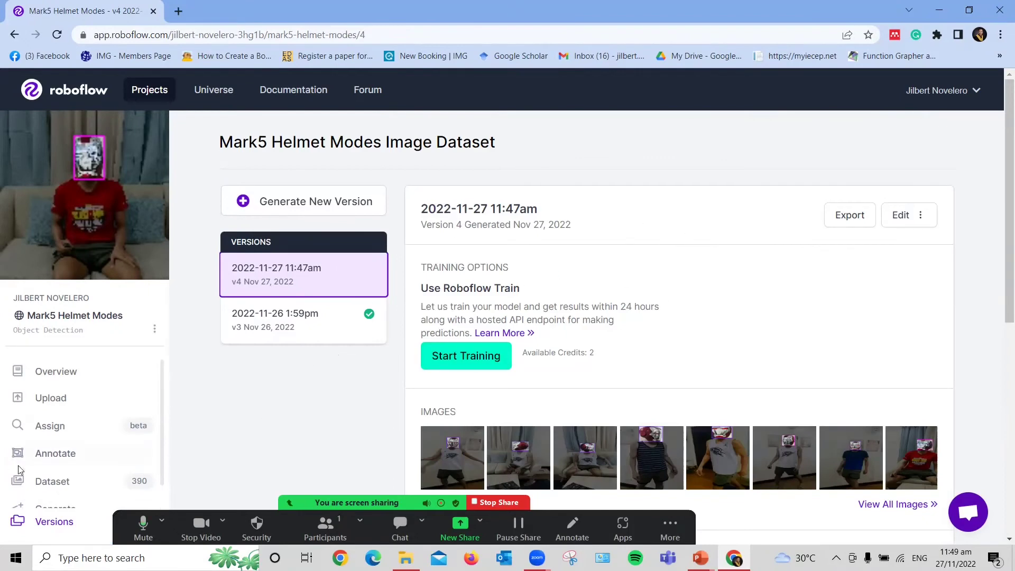
Visit the project's Dataset and Generate pages and review the source images, train/test split and preprocessing settings
scroll(90, 470, "down", 1)
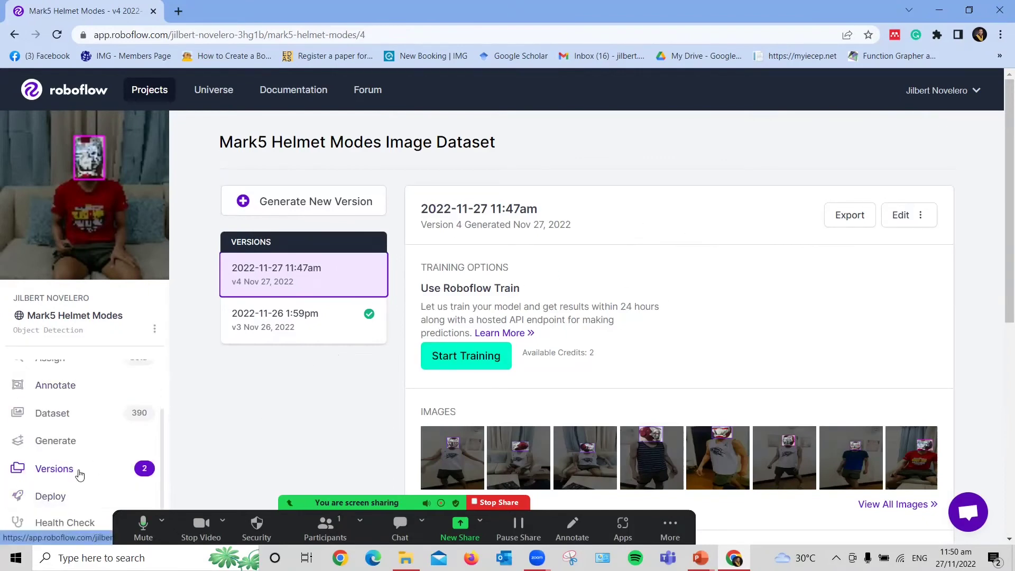
left_click(104, 413)
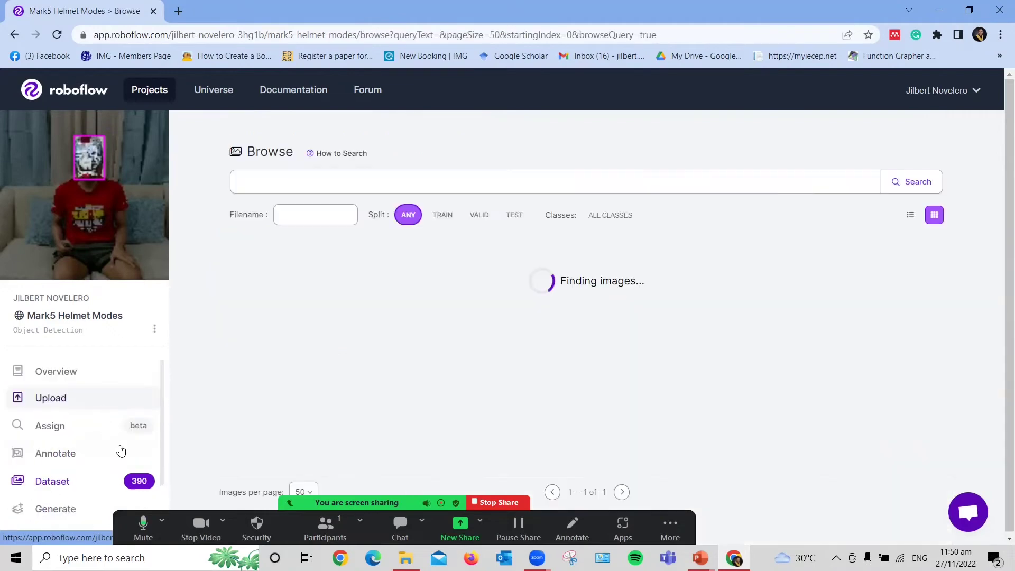
left_click(65, 509)
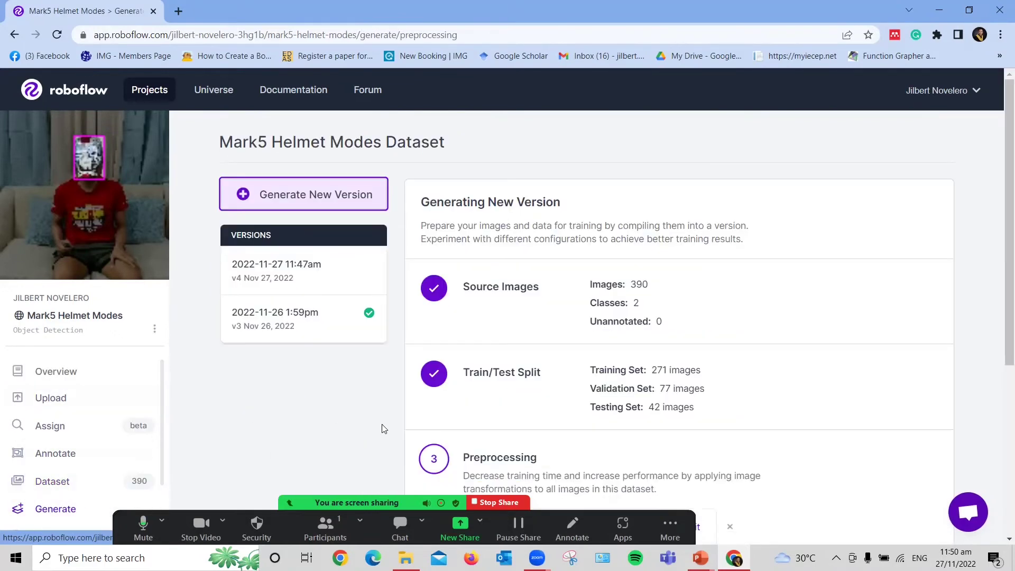
scroll(510, 335, "down", 5)
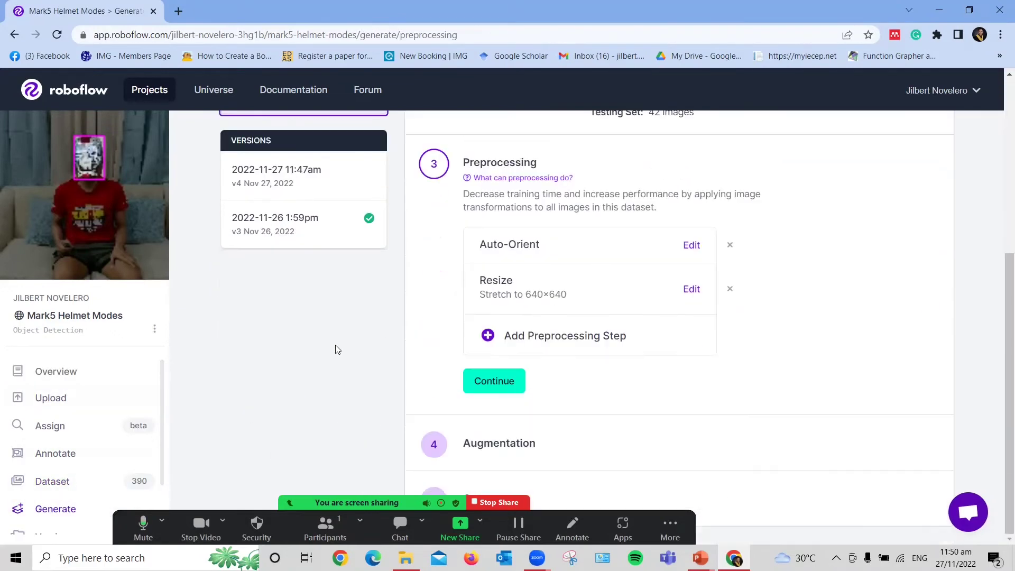
scroll(259, 368, "up", 3)
scroll(68, 496, "down", 2)
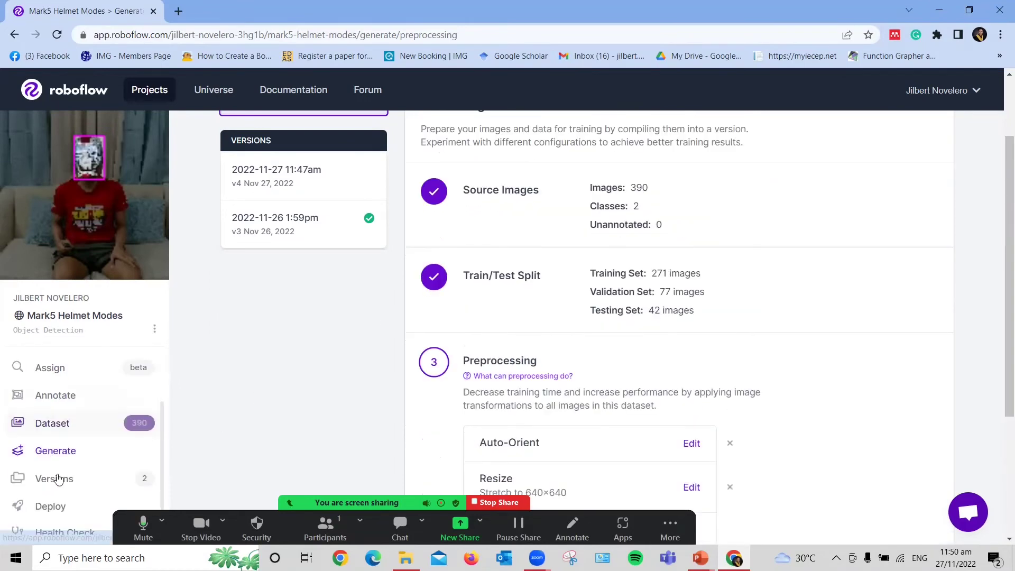
Open the Deploy page and review the version 3 model's test samples, Python inference code and deployment options
left_click(67, 497)
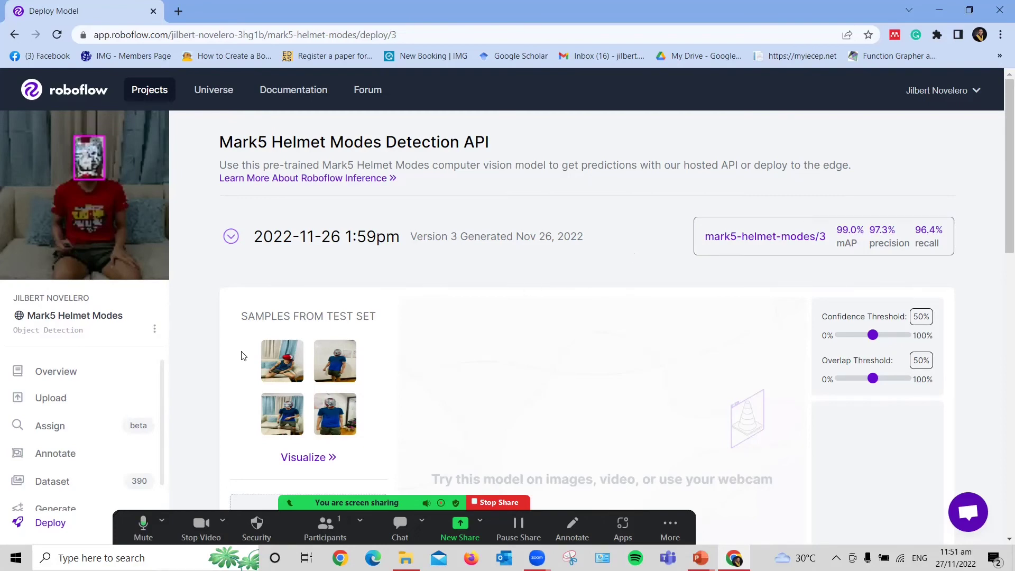
scroll(208, 362, "down", 8)
scroll(136, 403, "down", 2)
scroll(97, 492, "down", 6)
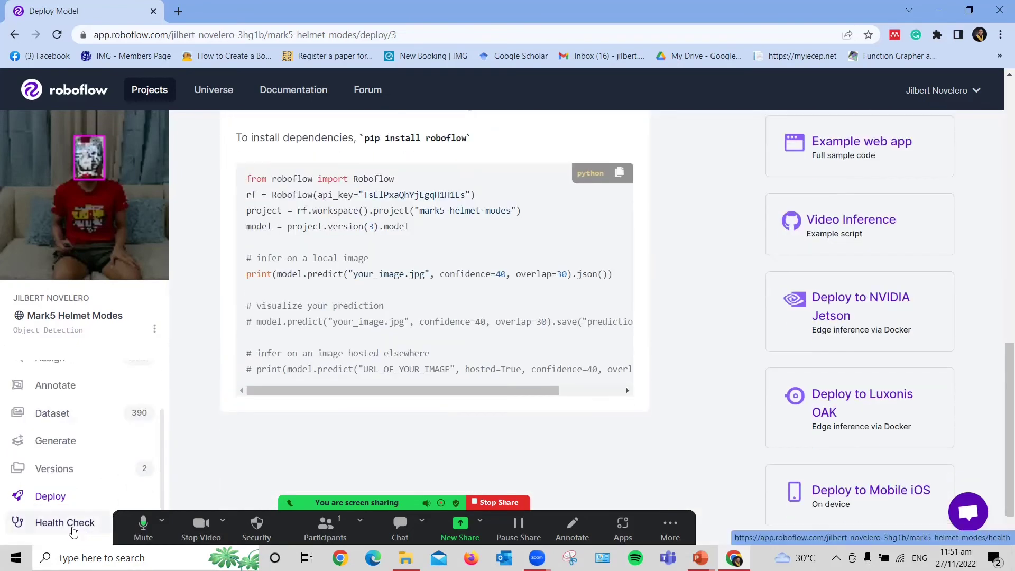
Open the dataset Health Check and examine the image statistics and the Non-Combat Mode versus Combat Mode class balance
left_click(72, 526)
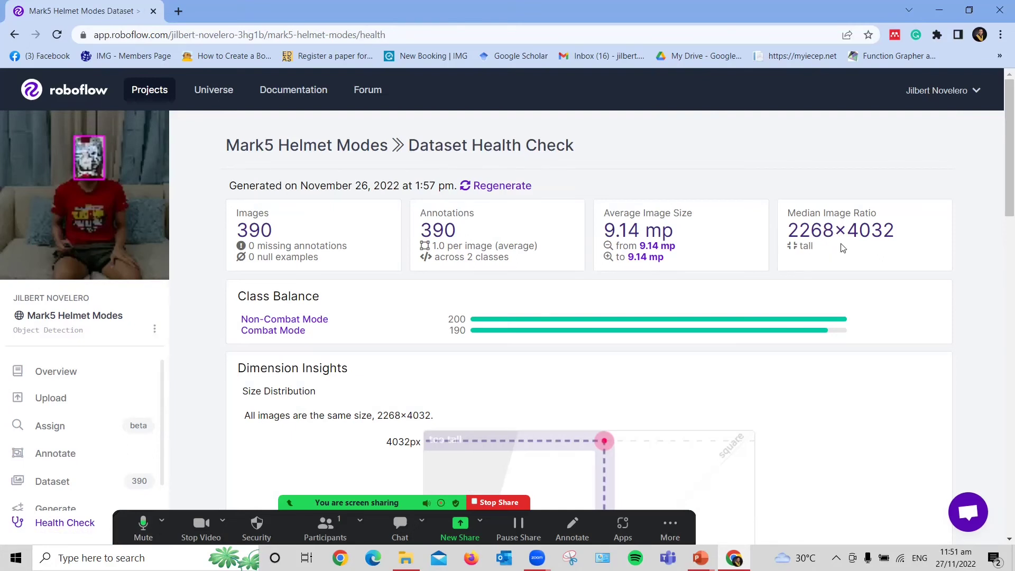
scroll(430, 279, "down", 1)
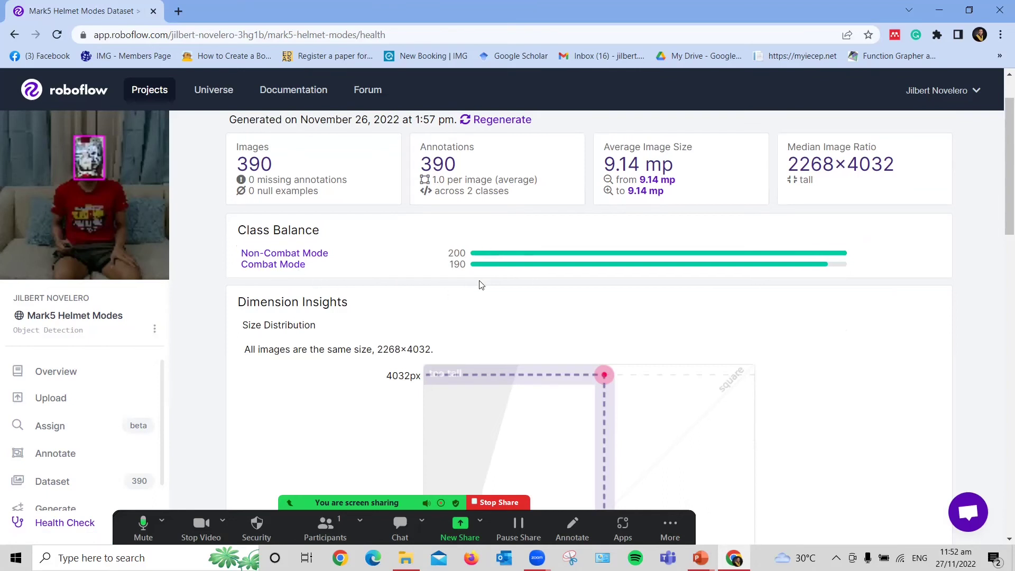
double_click(451, 253)
double_click(456, 264)
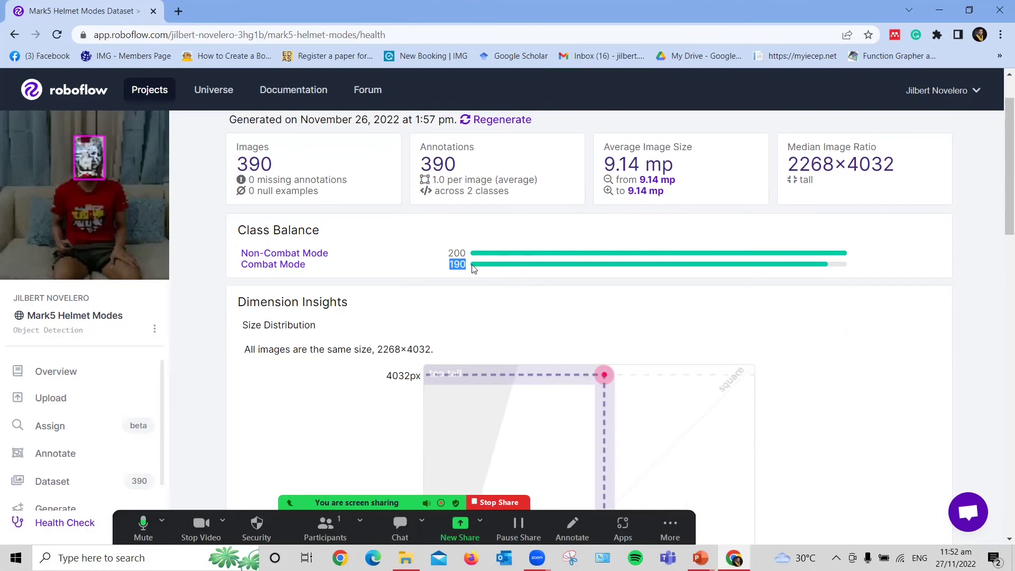
left_click(398, 267)
left_click_drag(455, 253, 468, 271)
left_click(471, 267)
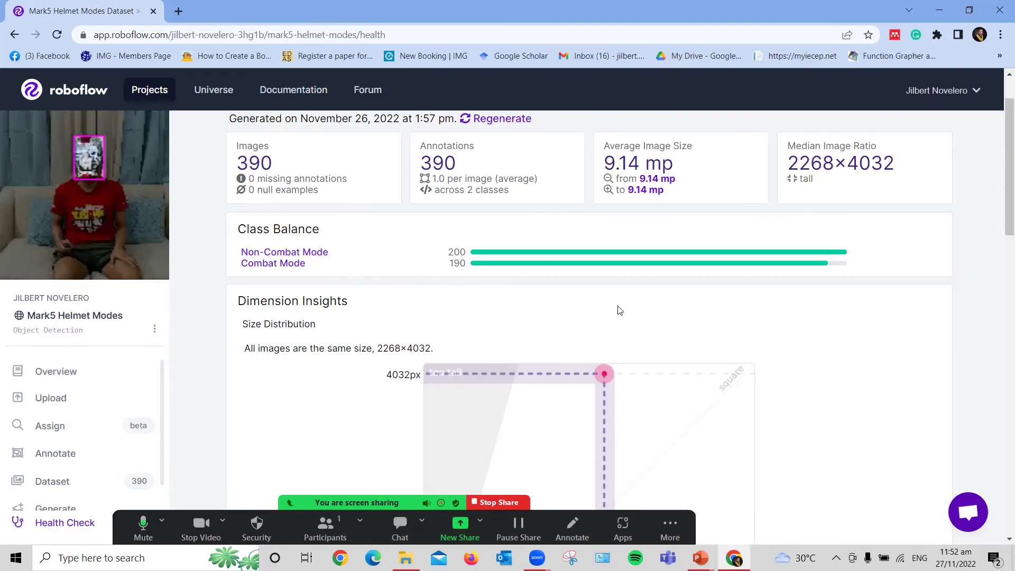
Examine the Health Check's dimension insights, aspect ratio distribution and annotation heatmap for all classes
scroll(625, 303, "down", 4)
scroll(667, 249, "down", 6)
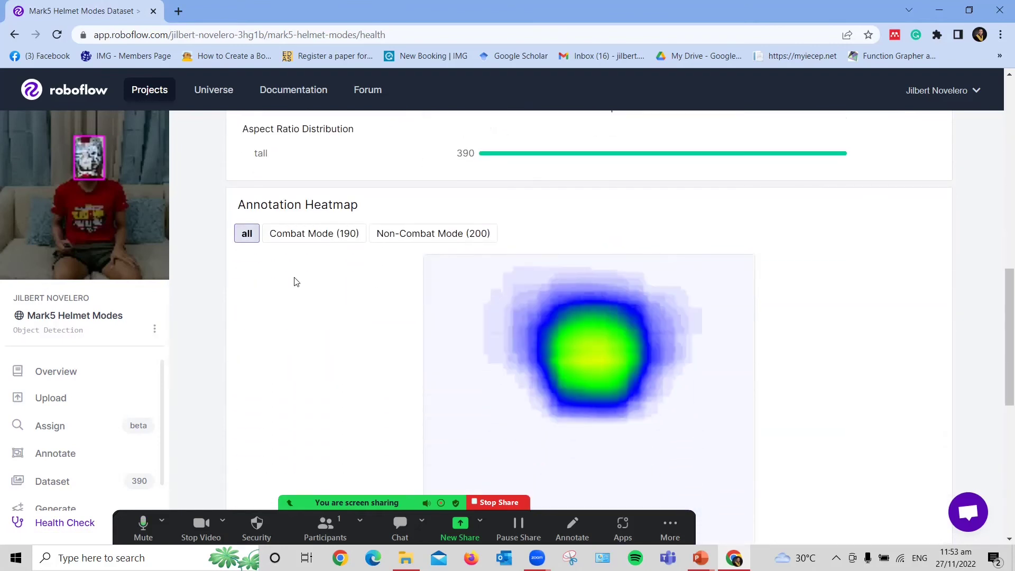
scroll(490, 229, "down", 3)
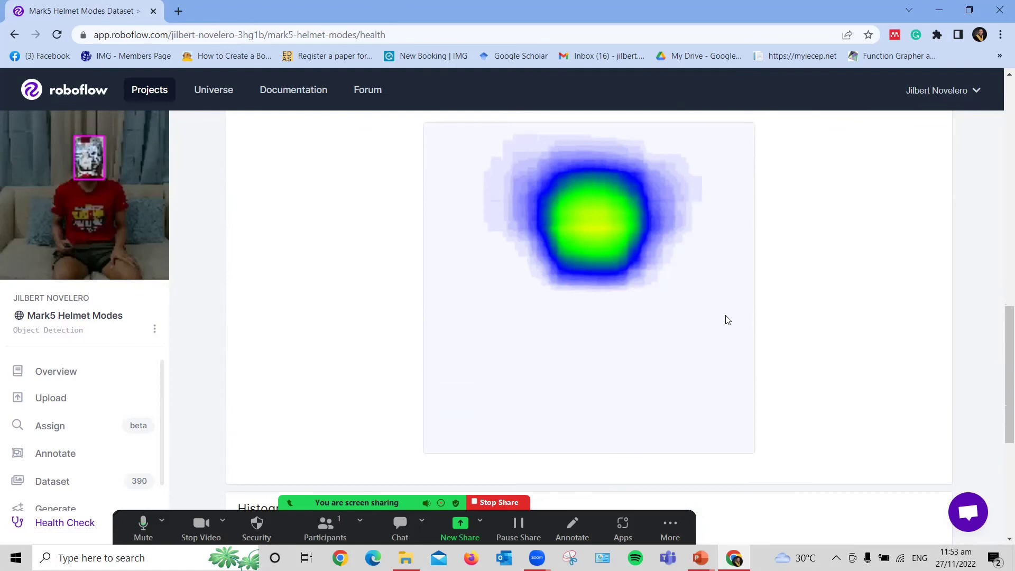
scroll(673, 272, "up", 2)
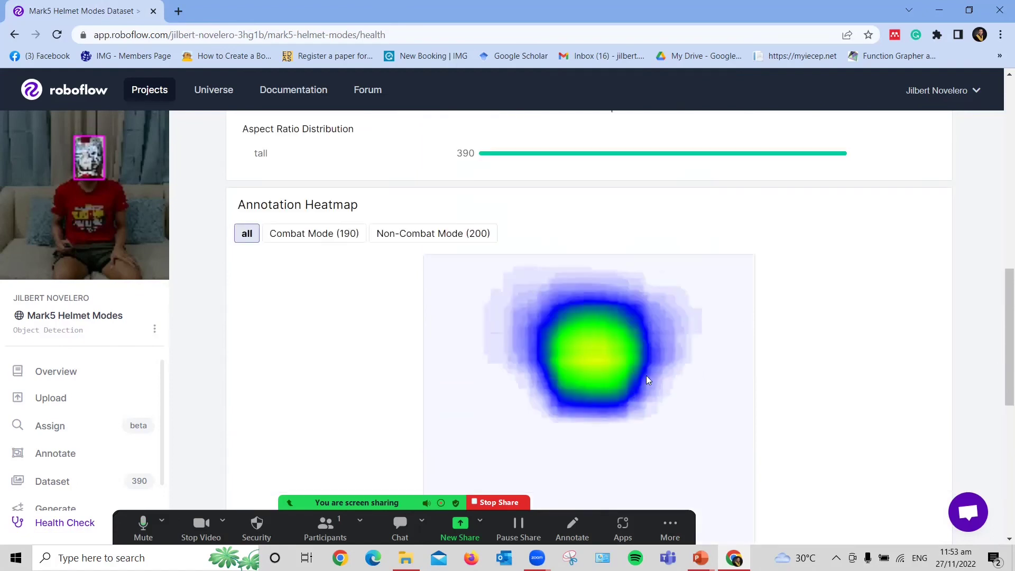
scroll(647, 377, "down", 1)
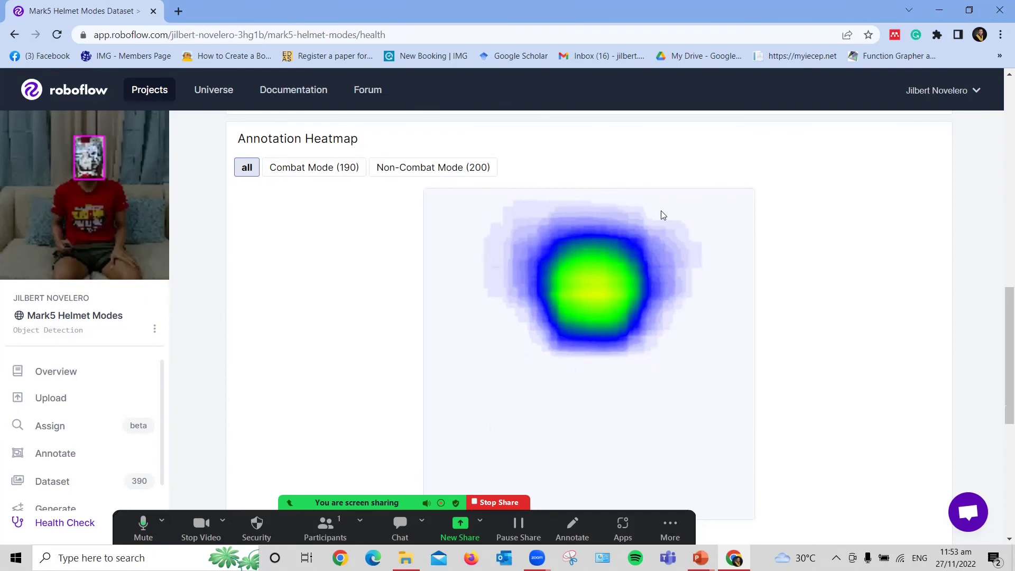
scroll(582, 297, "down", 2)
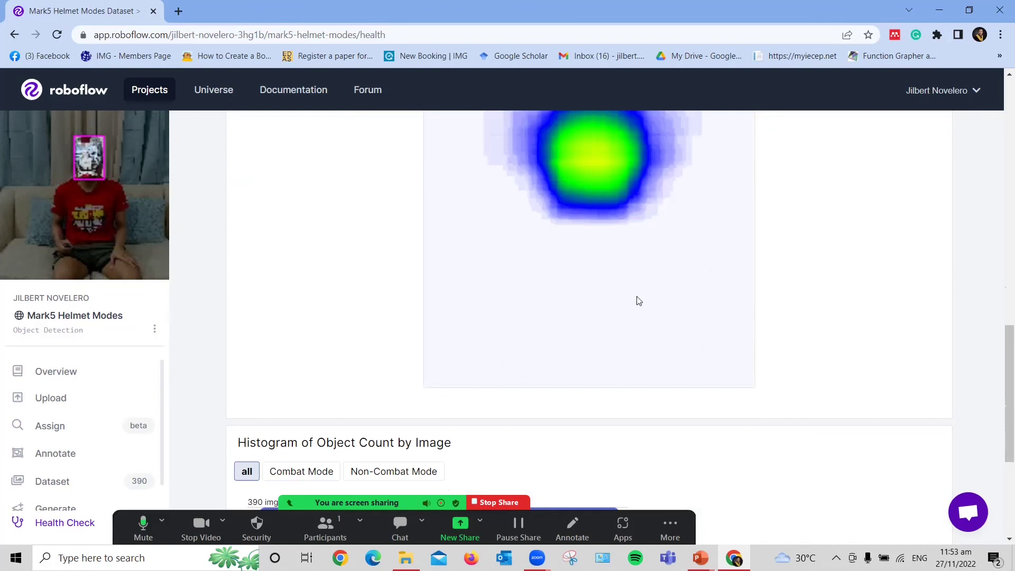
scroll(645, 294, "up", 3)
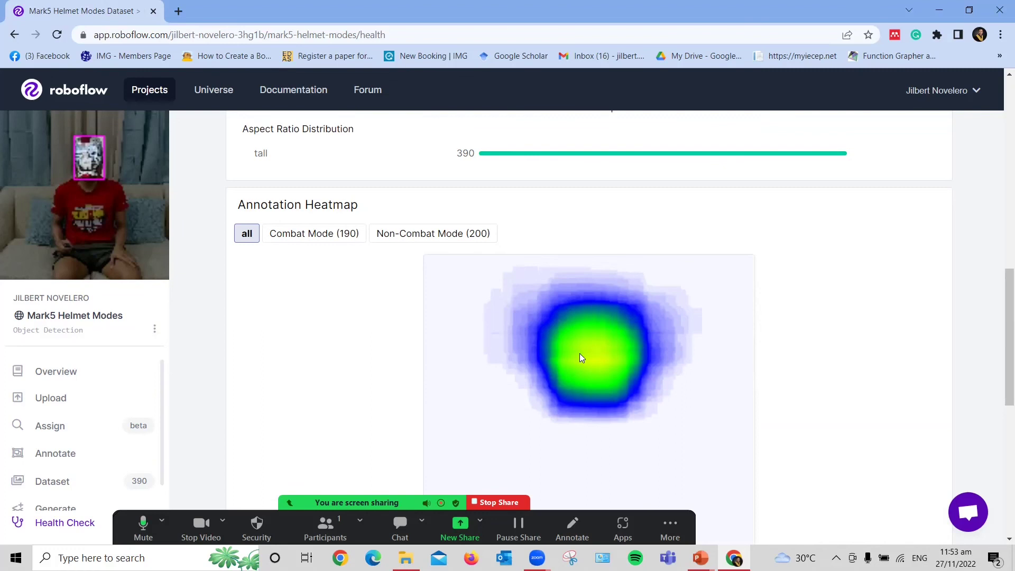
scroll(720, 383, "down", 2)
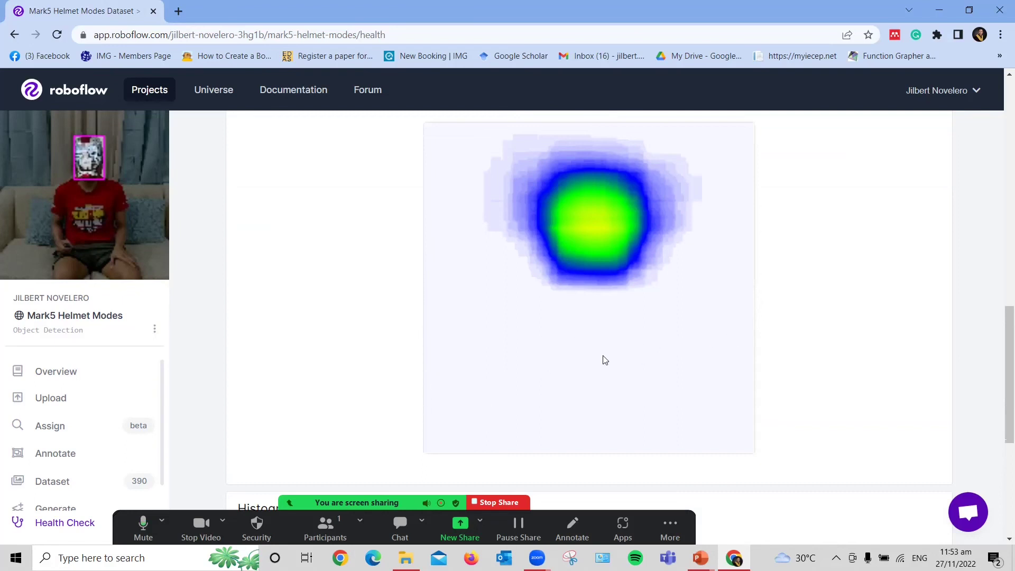
scroll(867, 299, "up", 1)
scroll(867, 299, "up", 12)
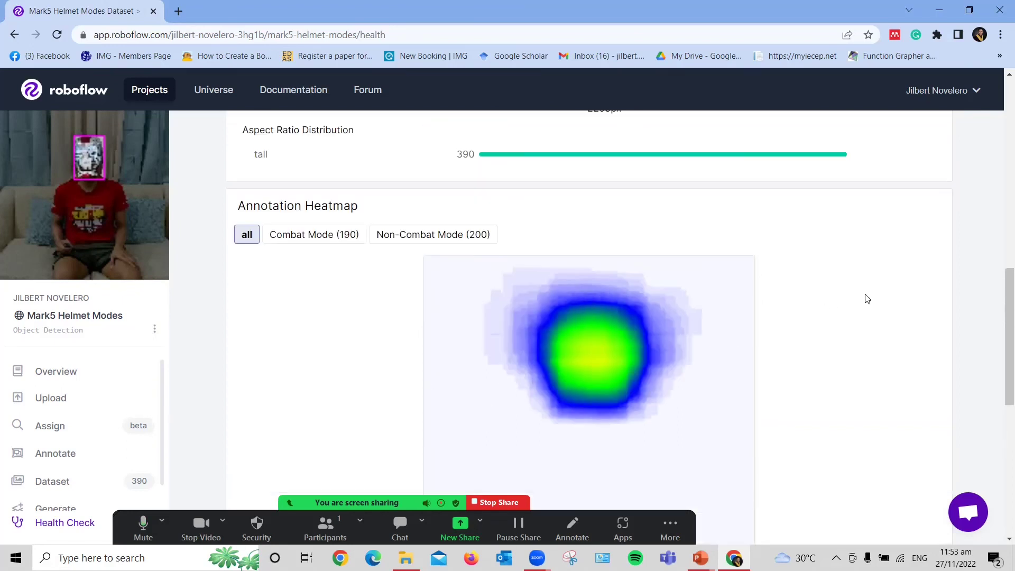
scroll(872, 295, "up", 2)
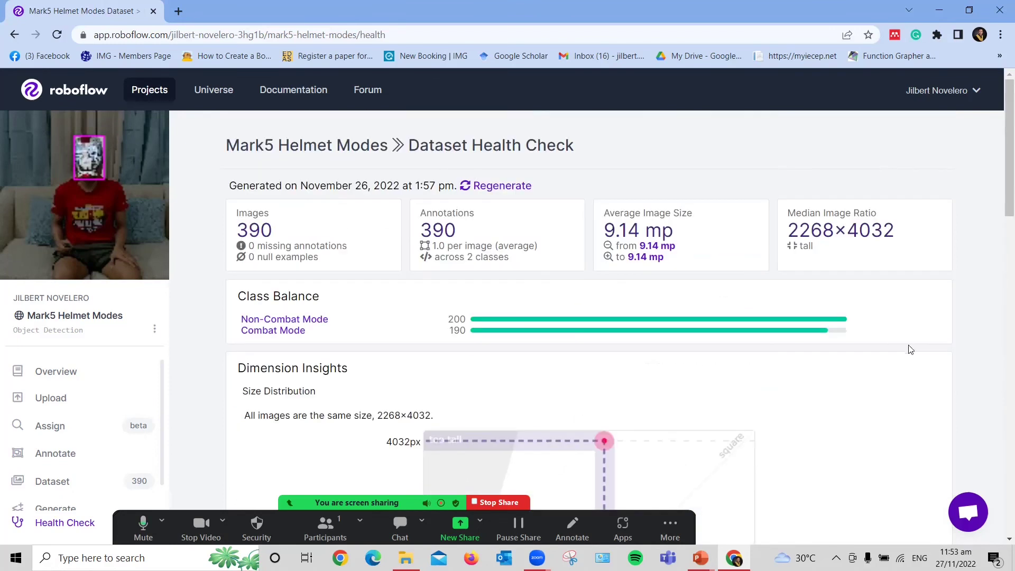